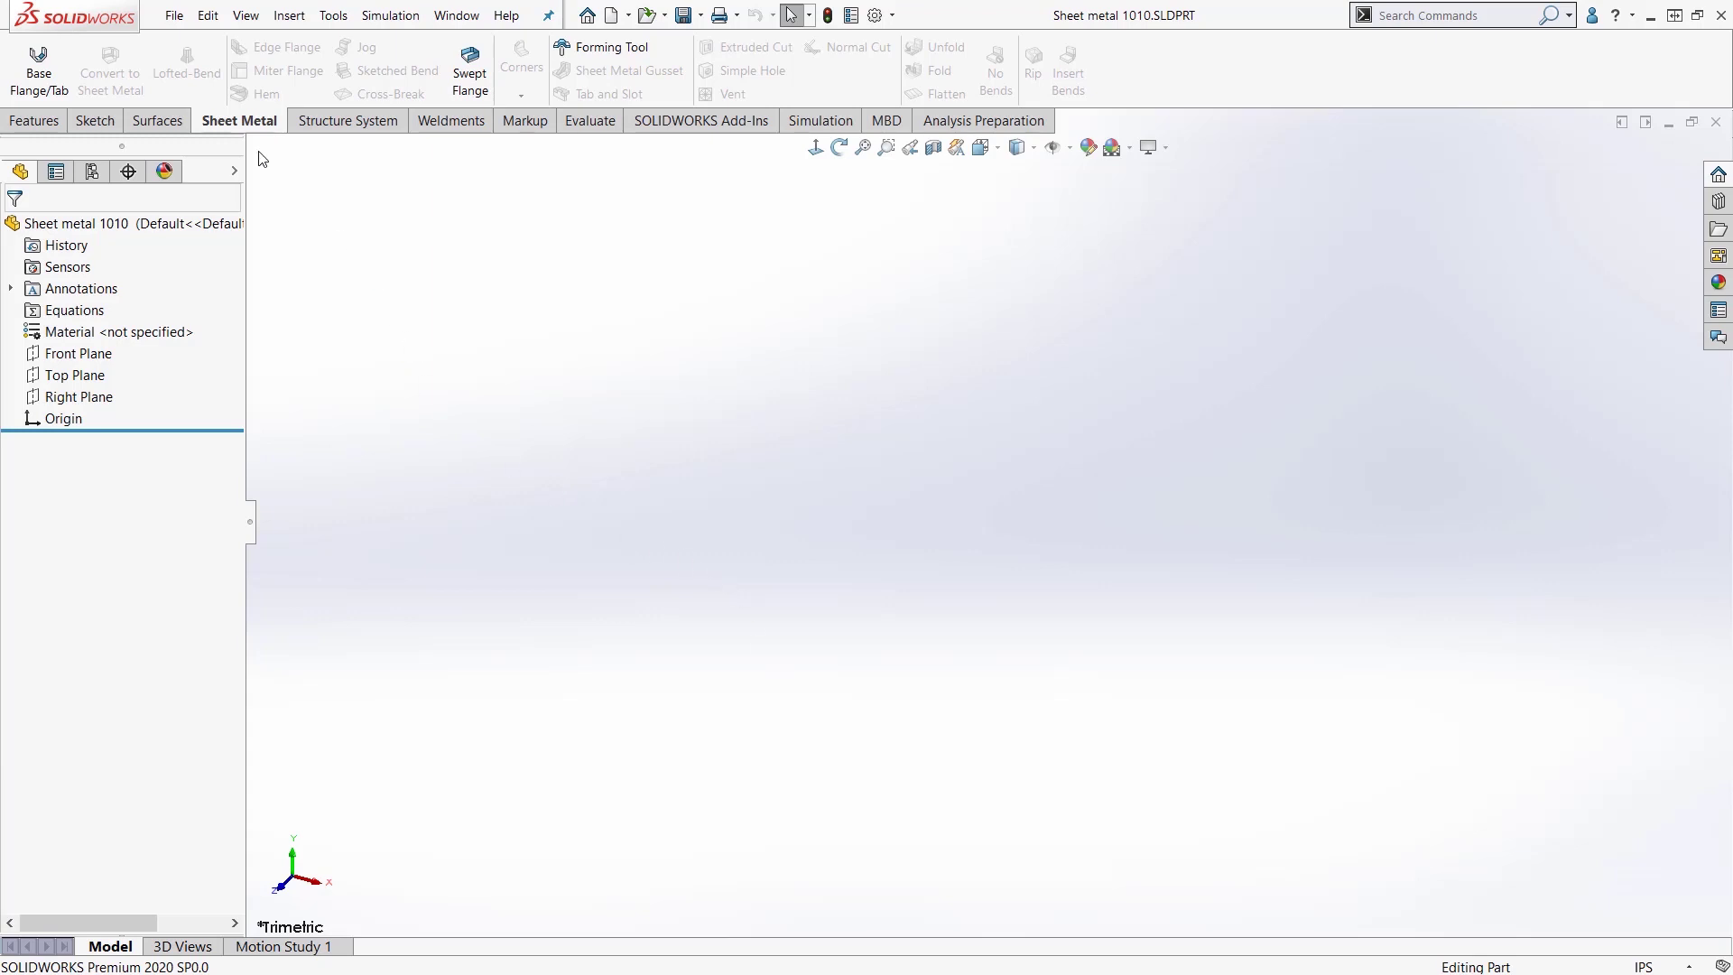
Step: Sketch a center rectangle from the origin on the Top Plane as the base flange profile
click(39, 68)
click(651, 549)
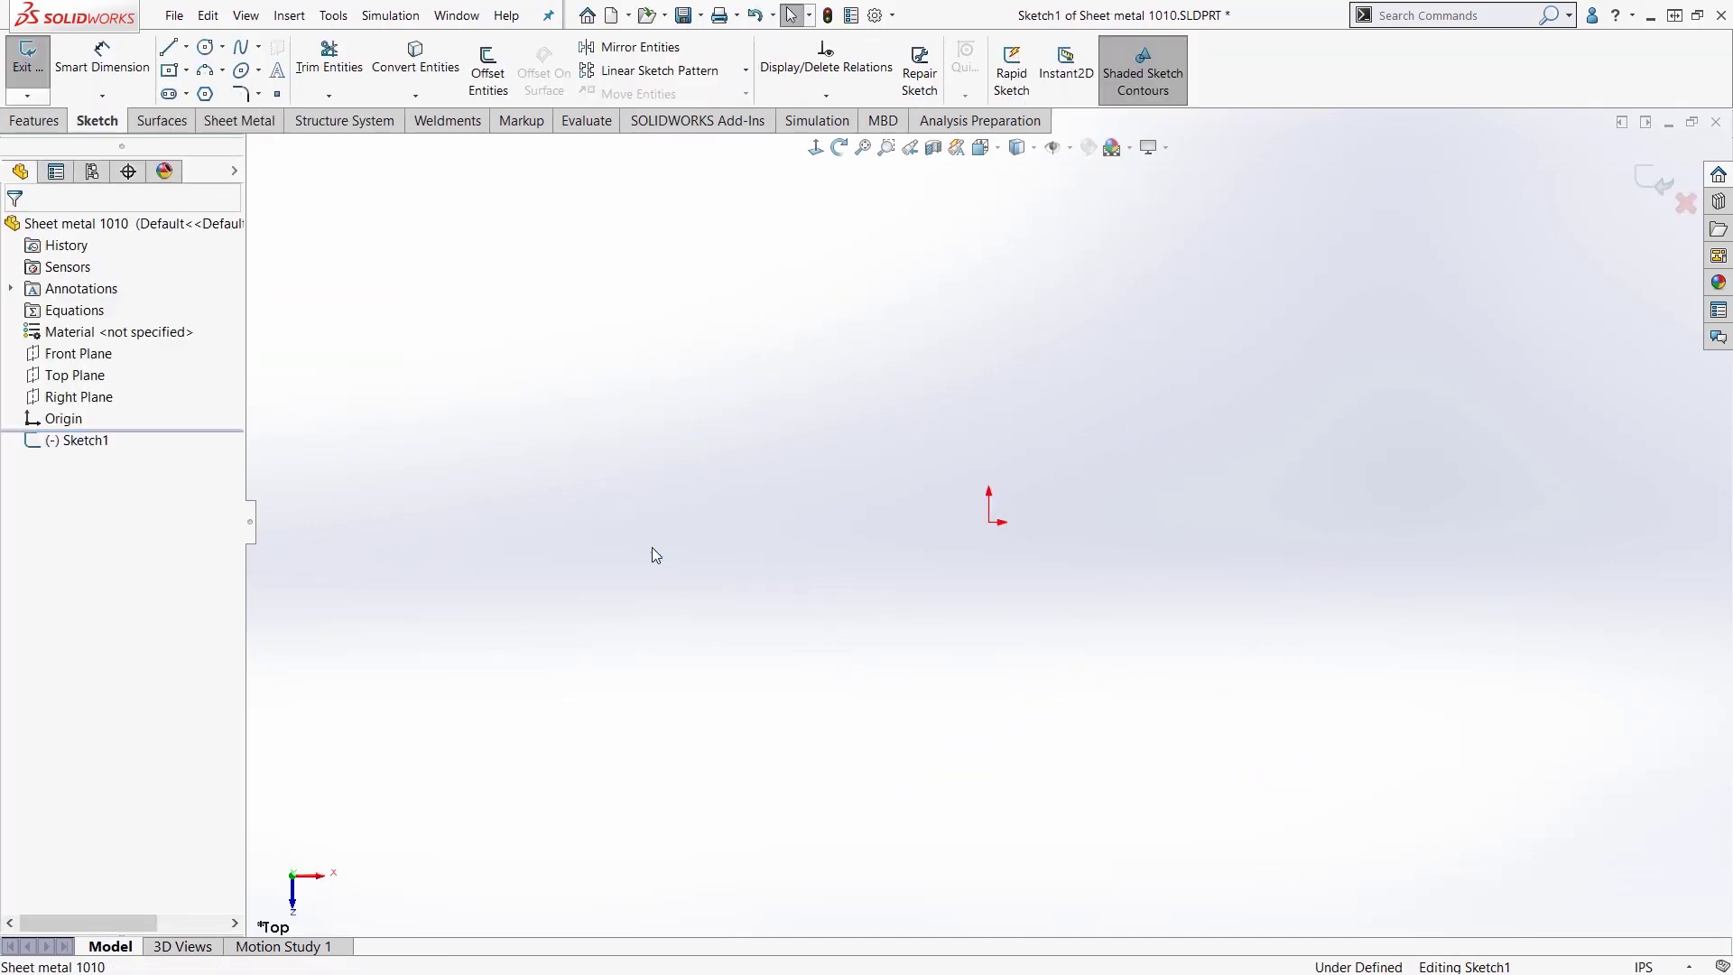
key(s)
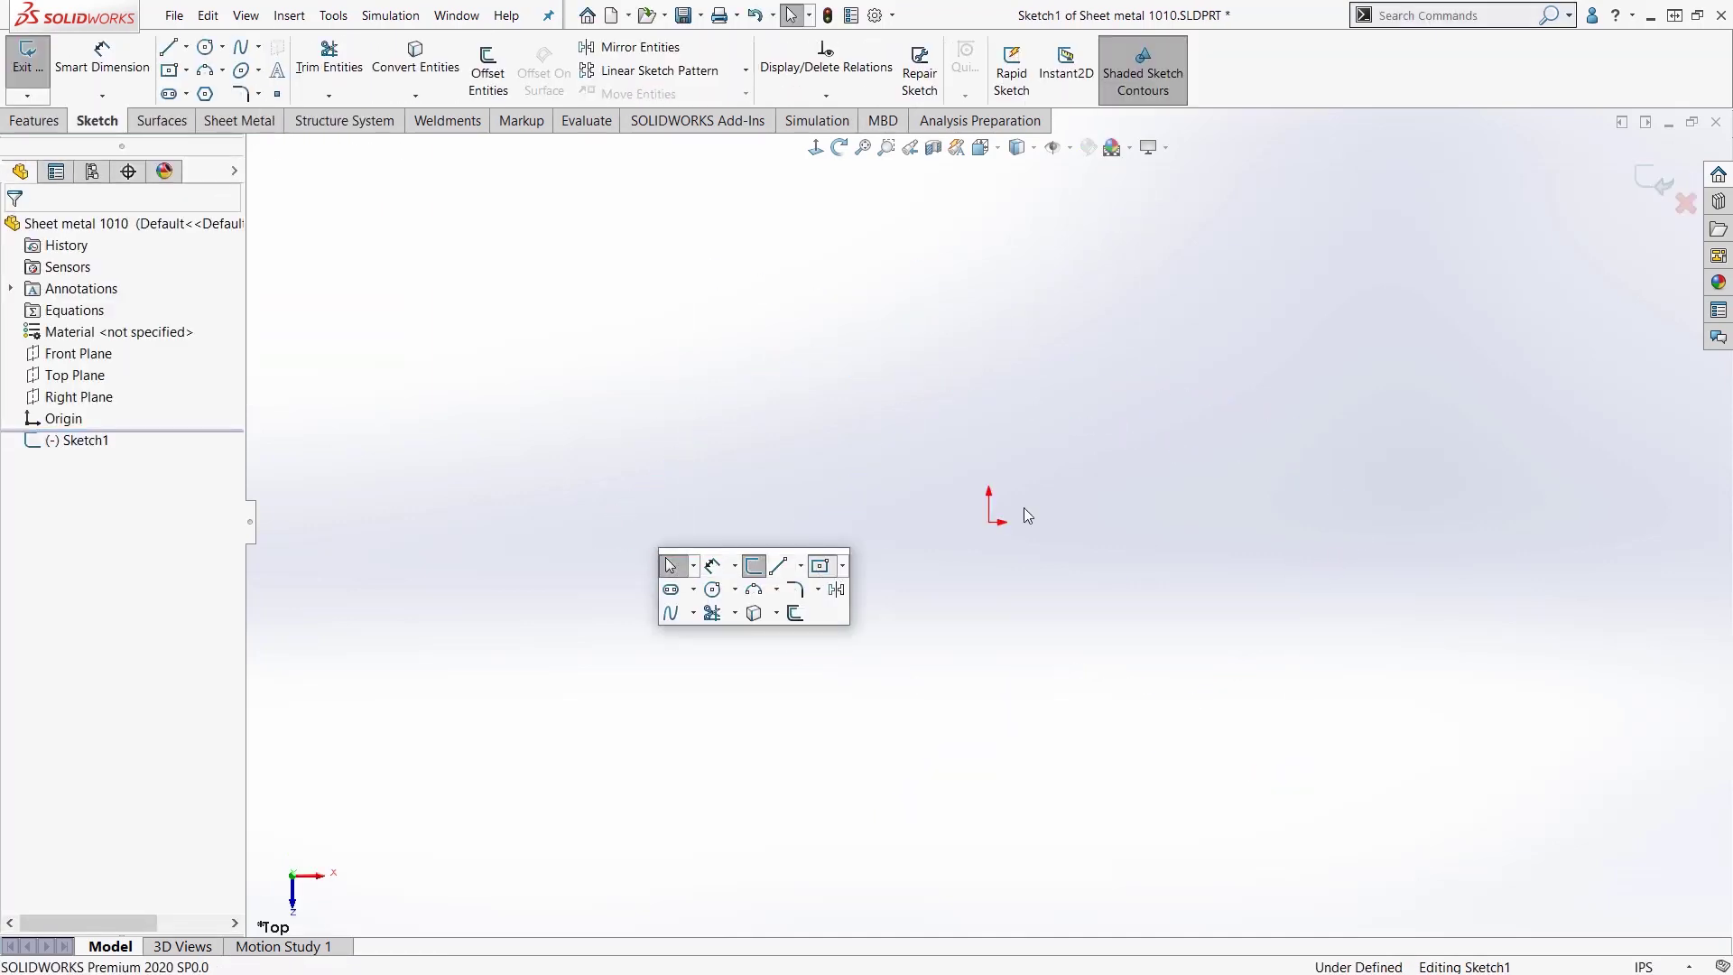
click(819, 565)
click(989, 522)
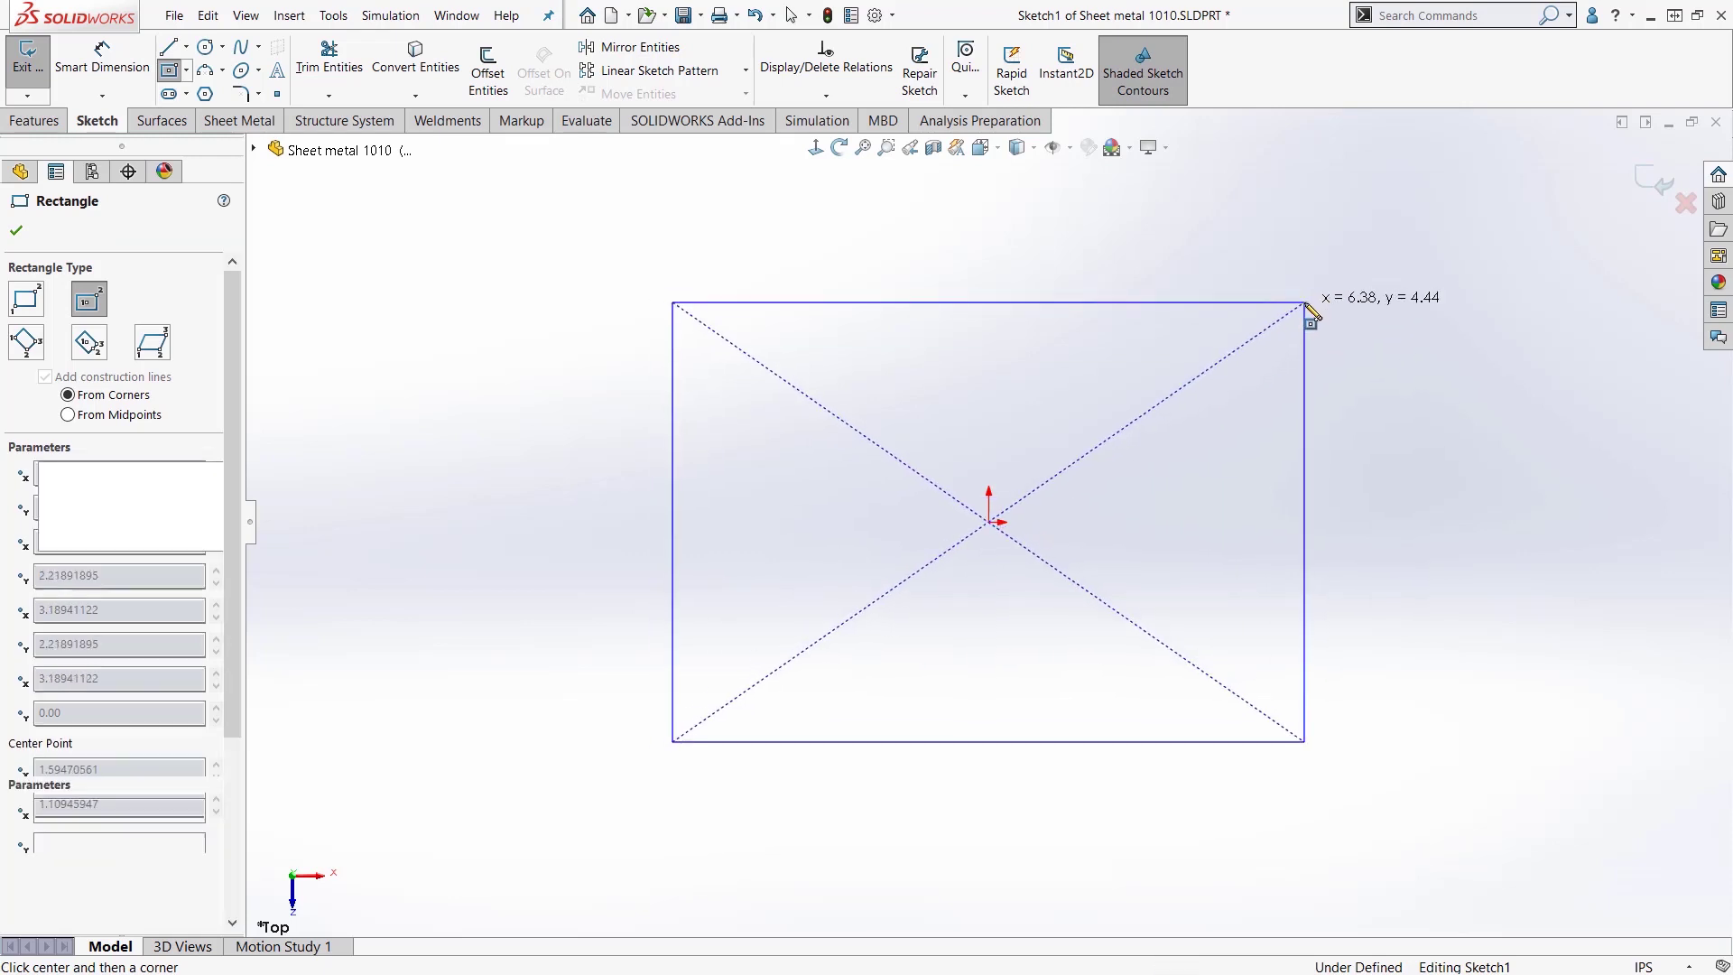
click(1305, 302)
key(Escape)
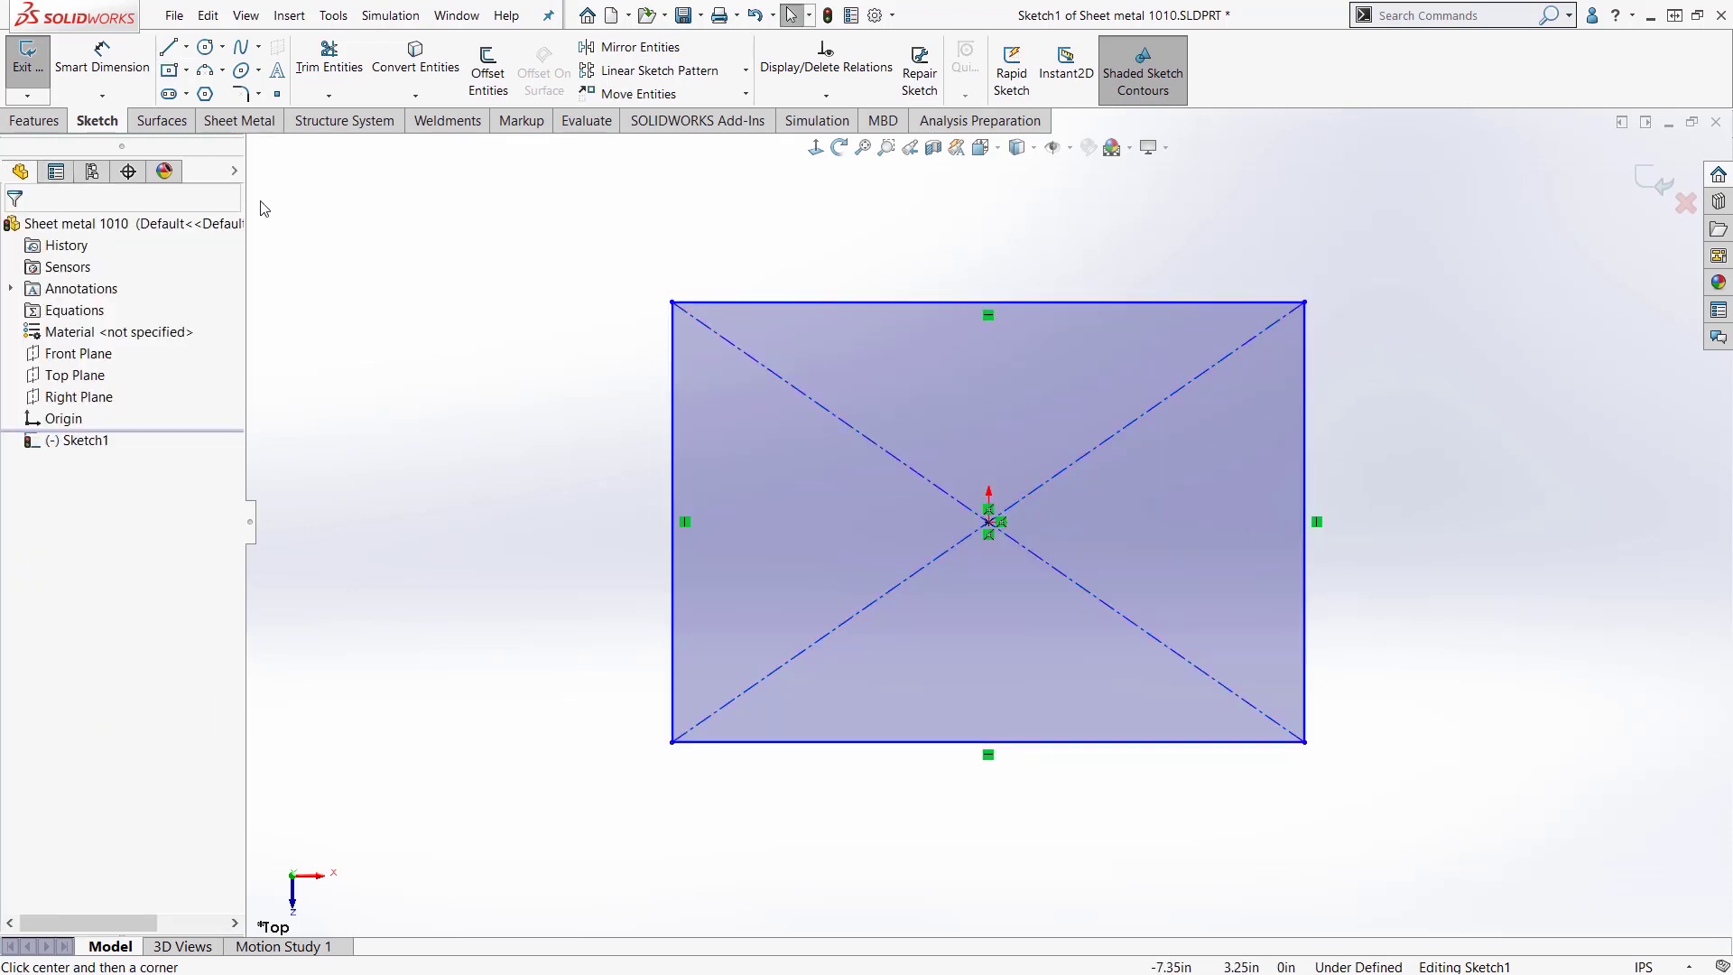
click(27, 56)
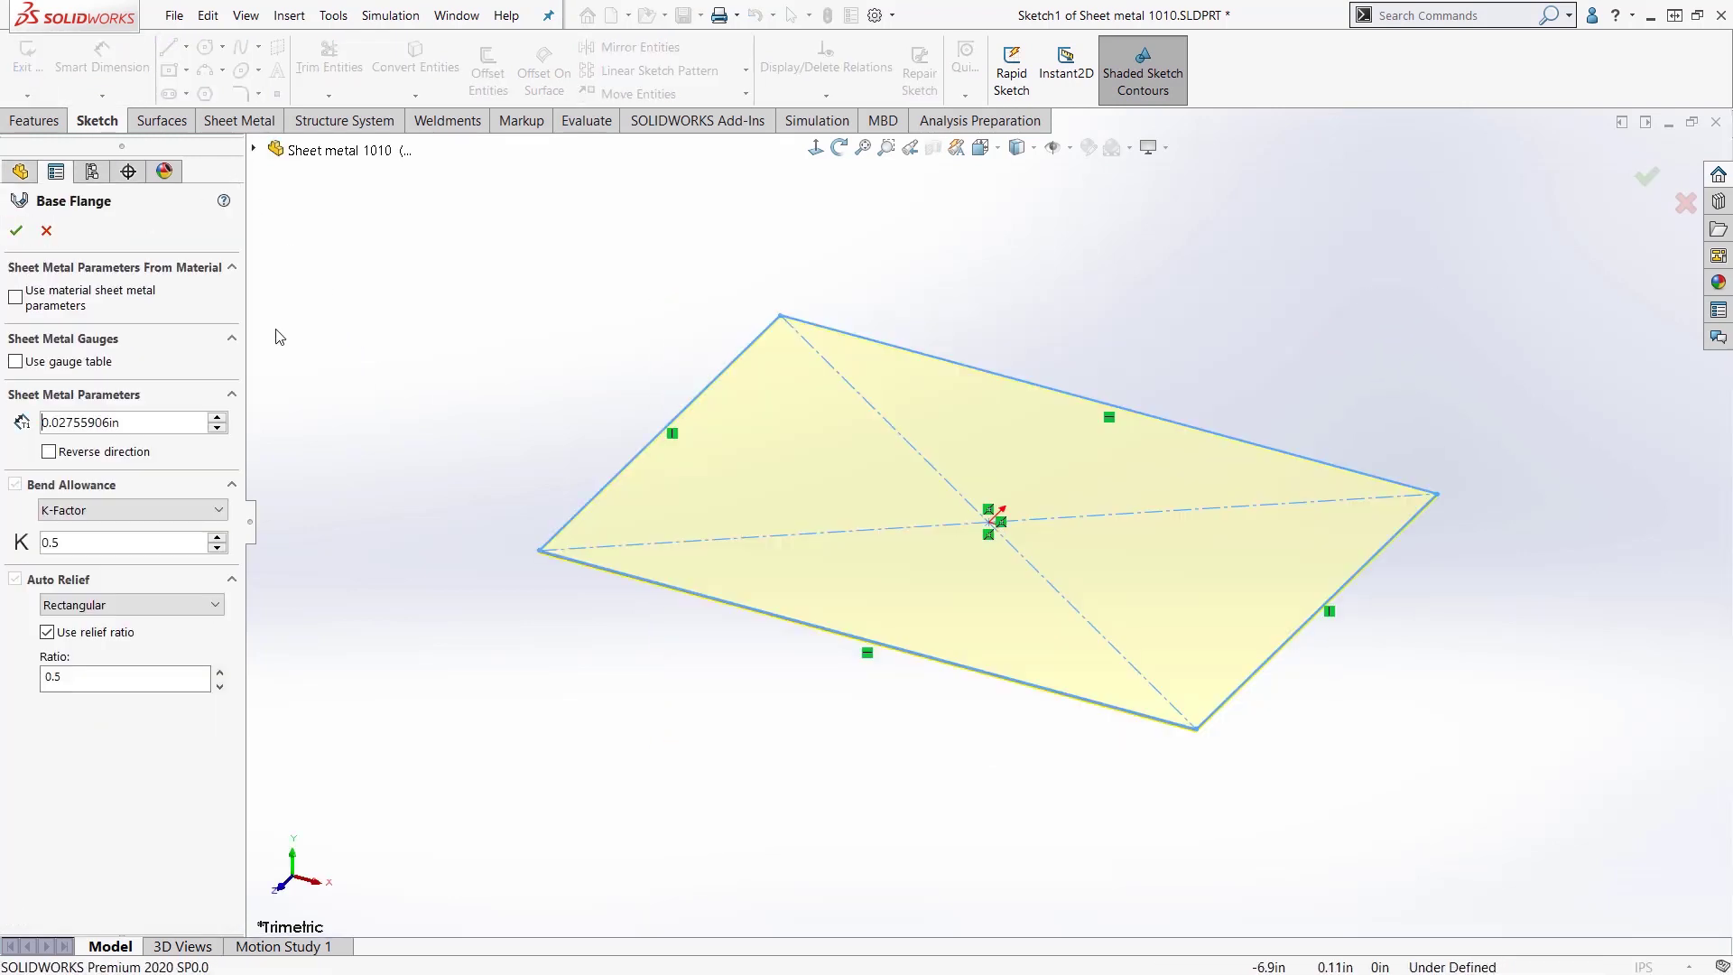
Step: Make the base flange Gauge 18 from the SAMPLE TABLE - ALUMINUM gauge table and accept it
scroll(957, 489, down, 2)
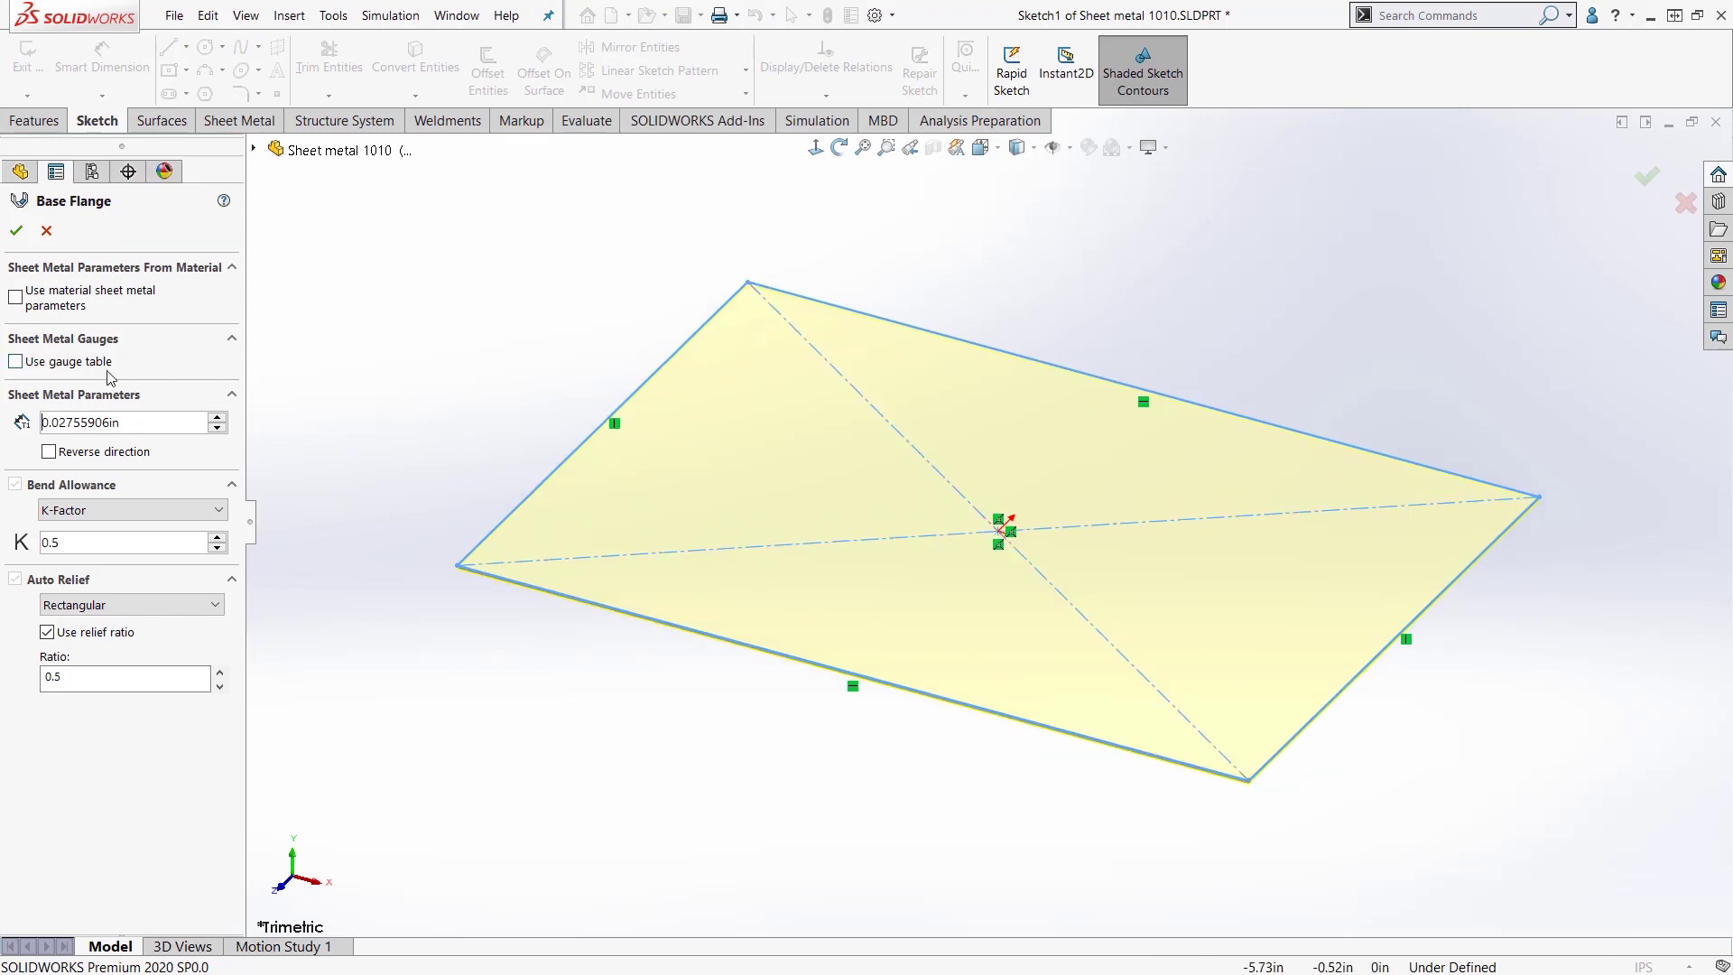
click(84, 365)
click(127, 391)
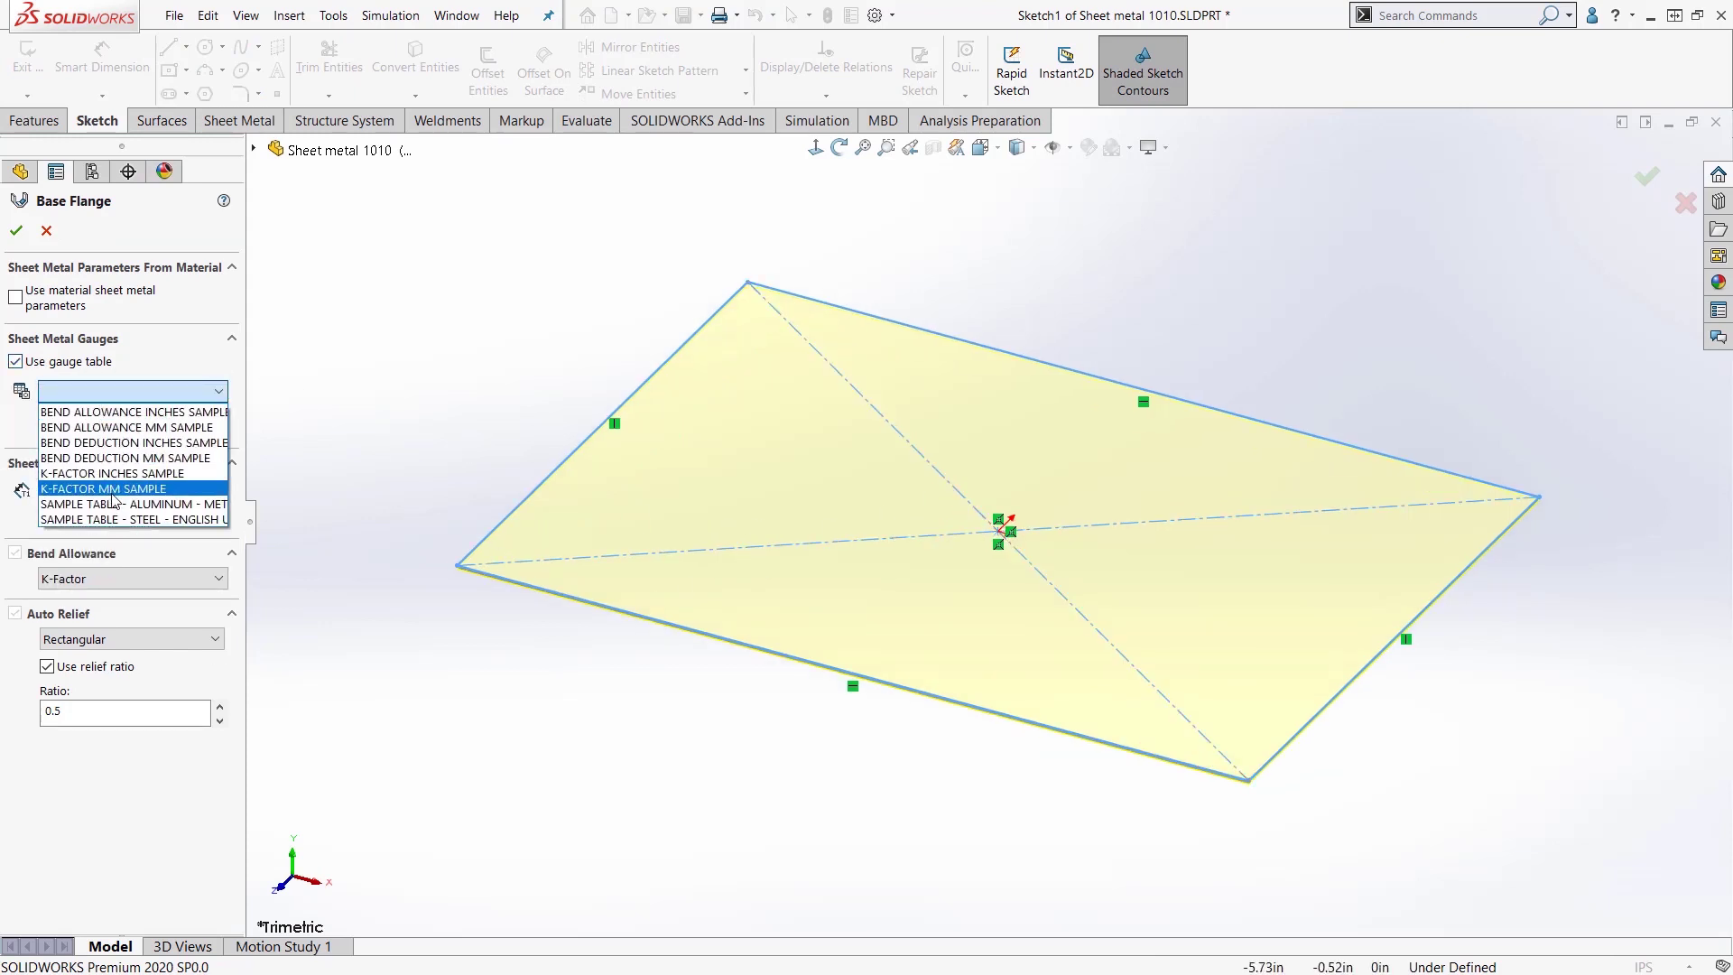
click(114, 504)
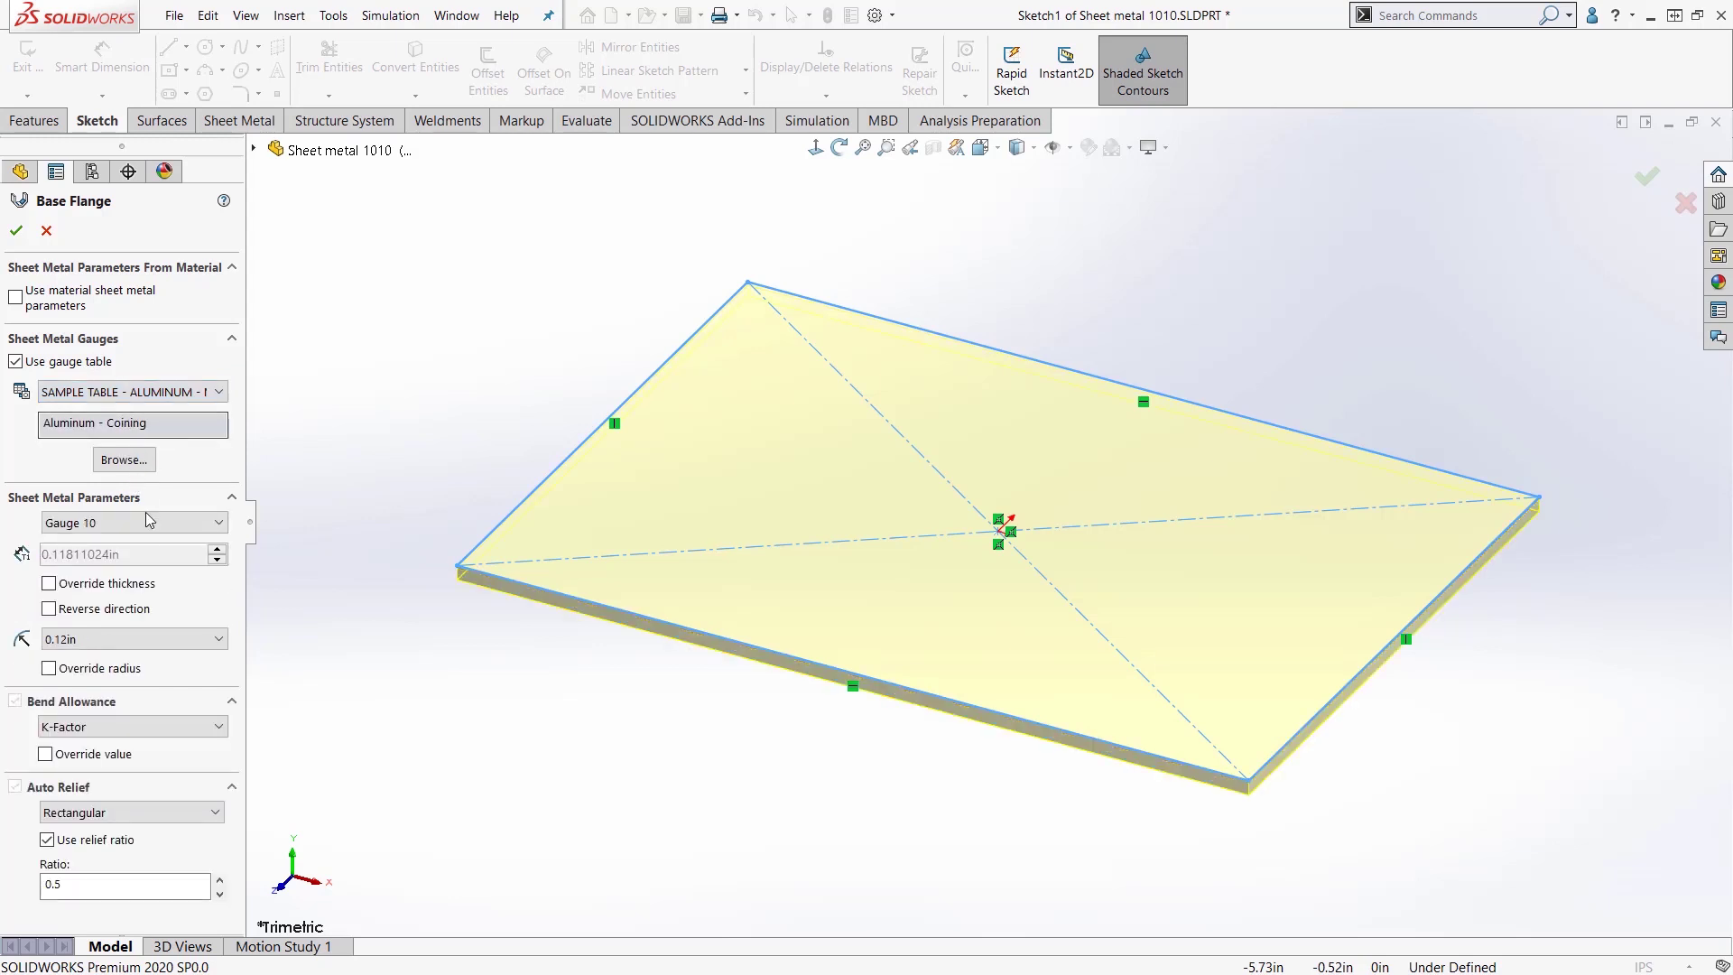
click(141, 523)
click(131, 620)
click(153, 521)
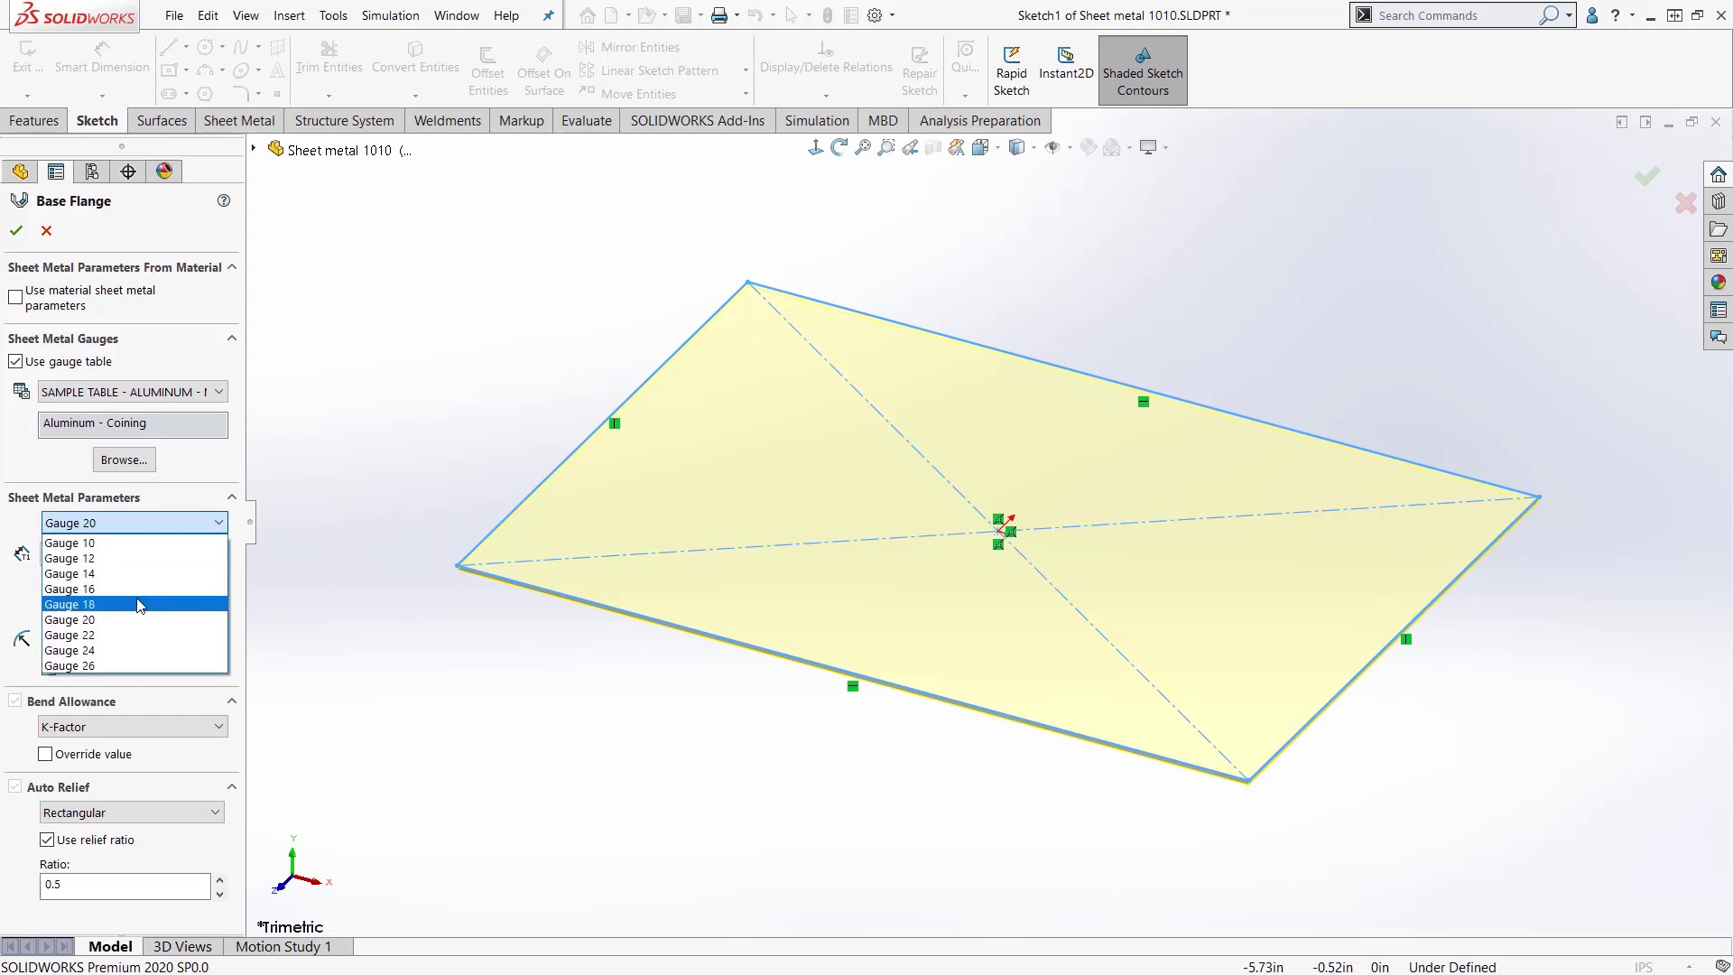
click(137, 604)
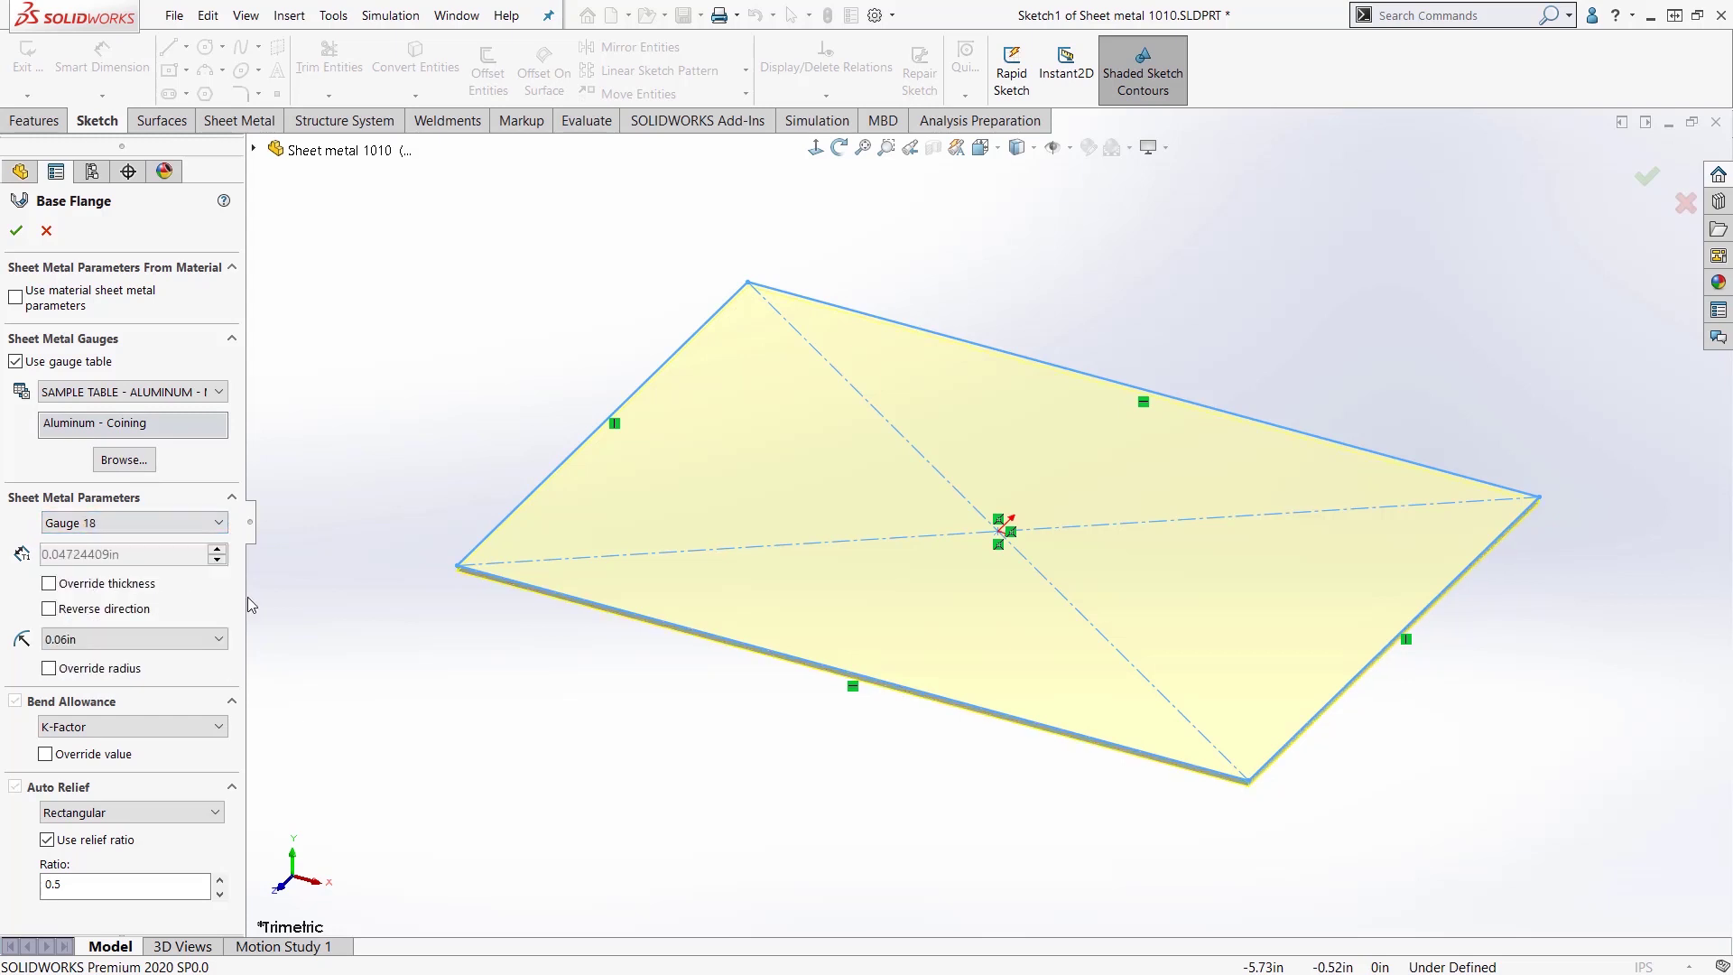
click(16, 230)
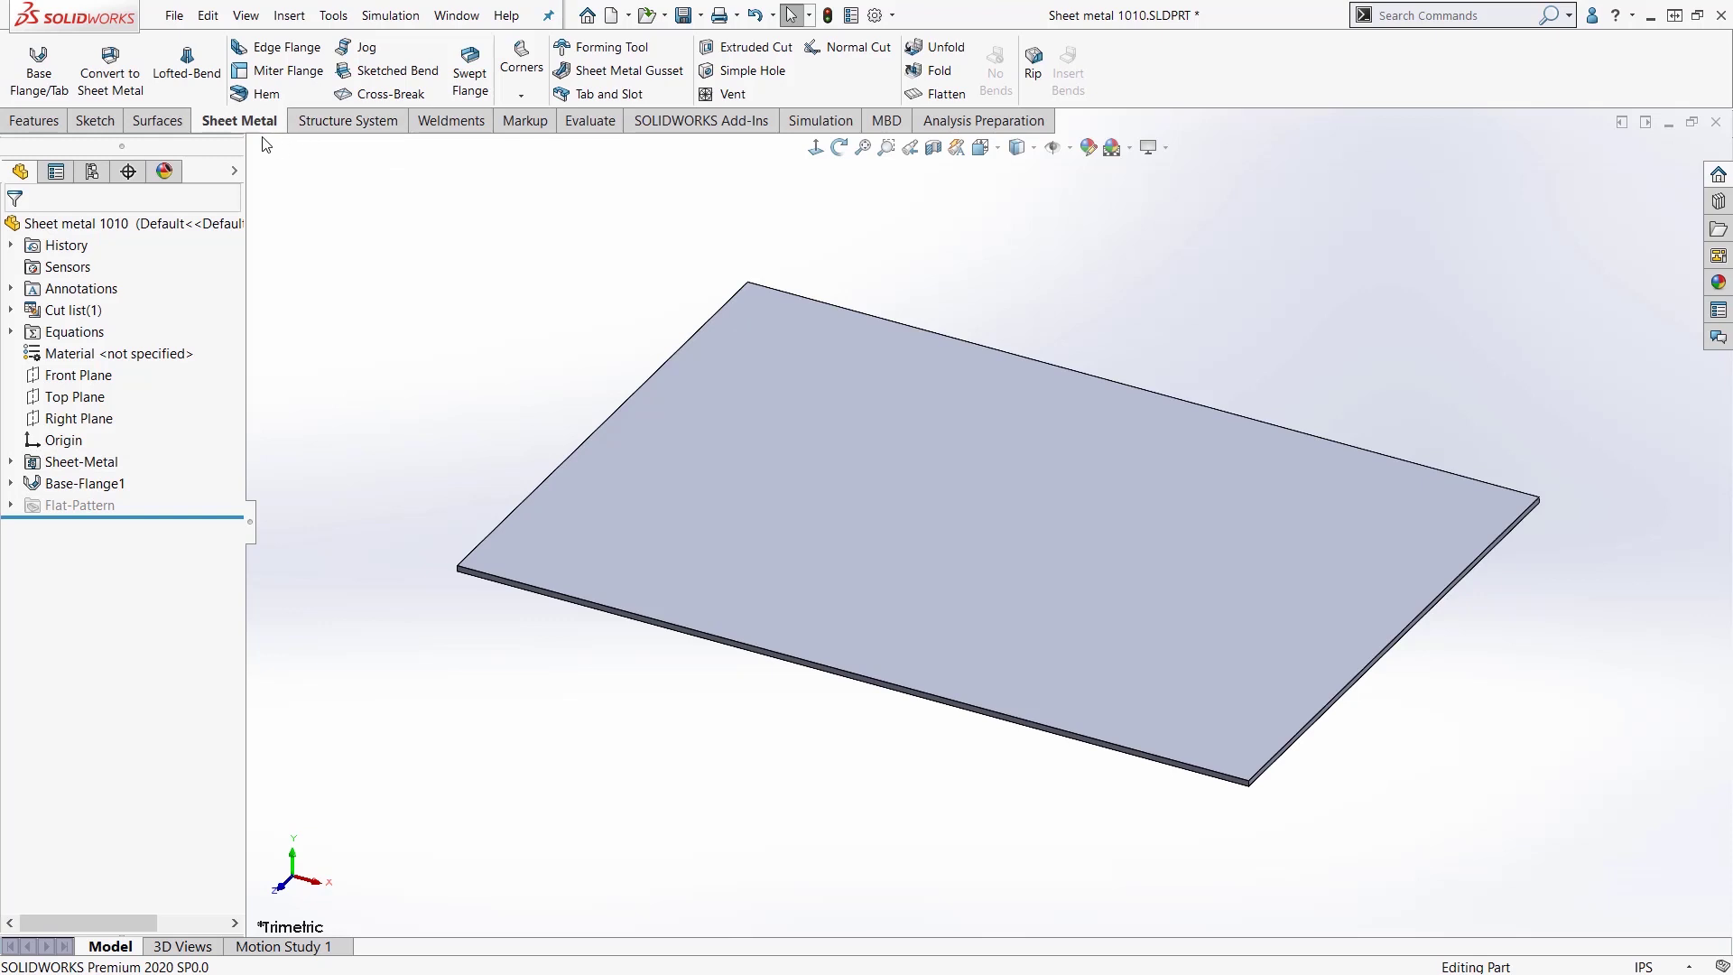
Step: Add 90° edge flanges, 1.59in blind, along the plate's left, back, right and front edges
click(271, 48)
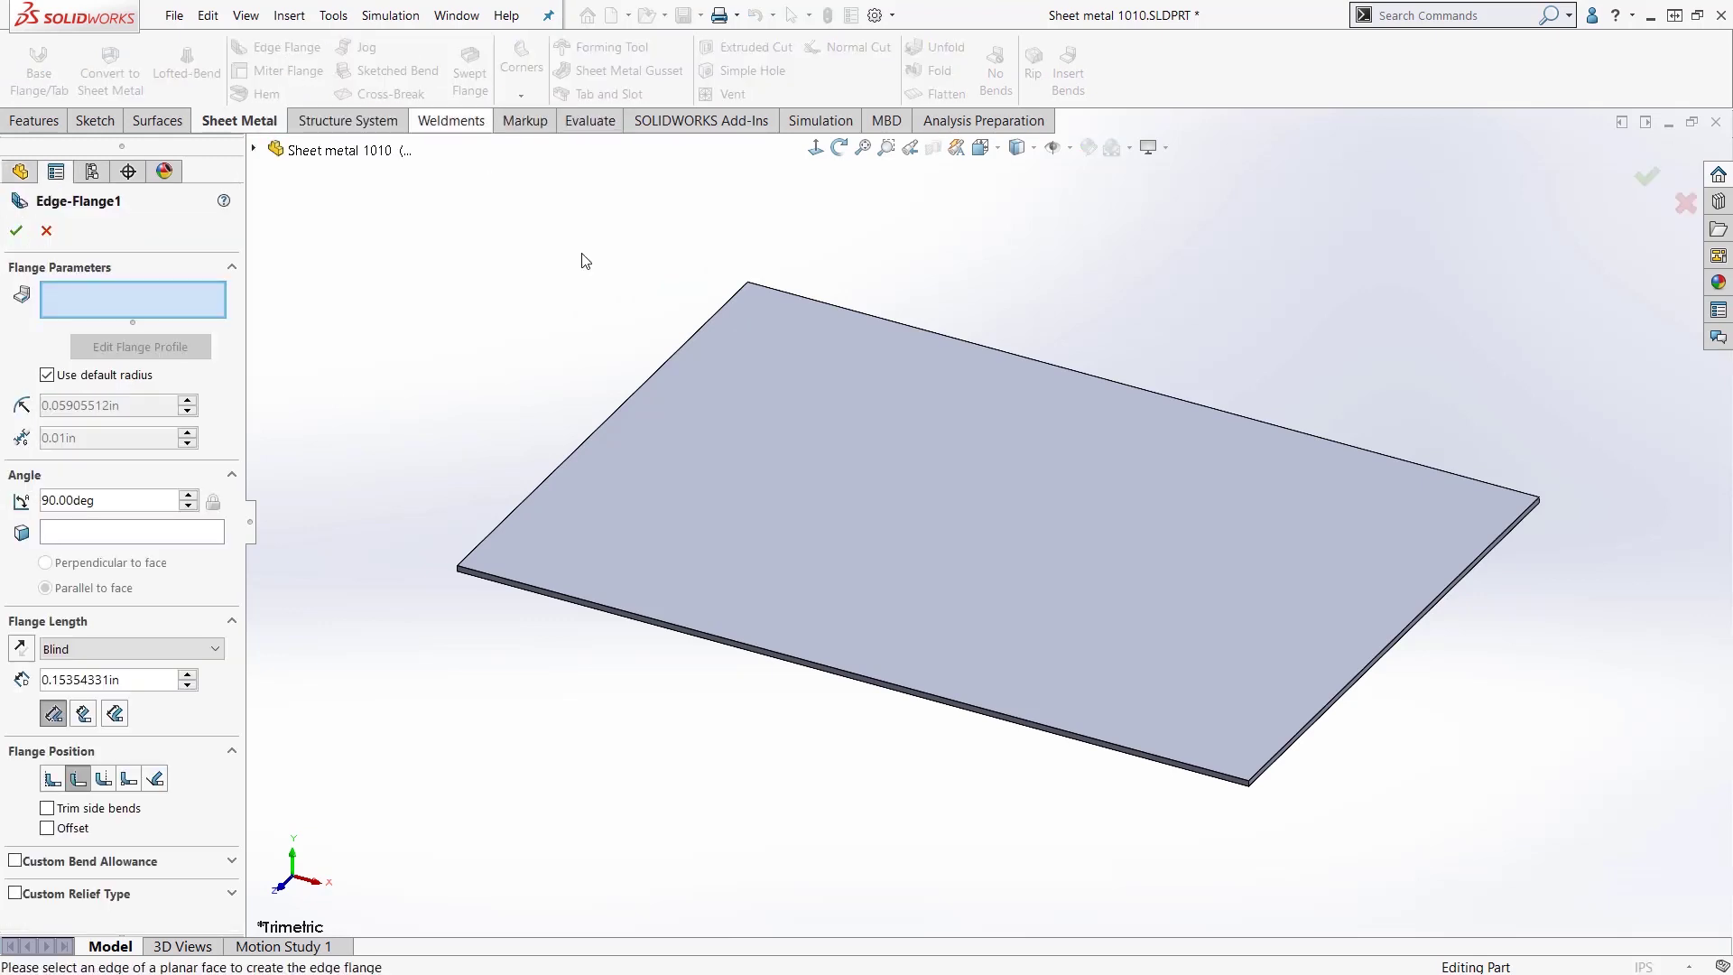
click(576, 449)
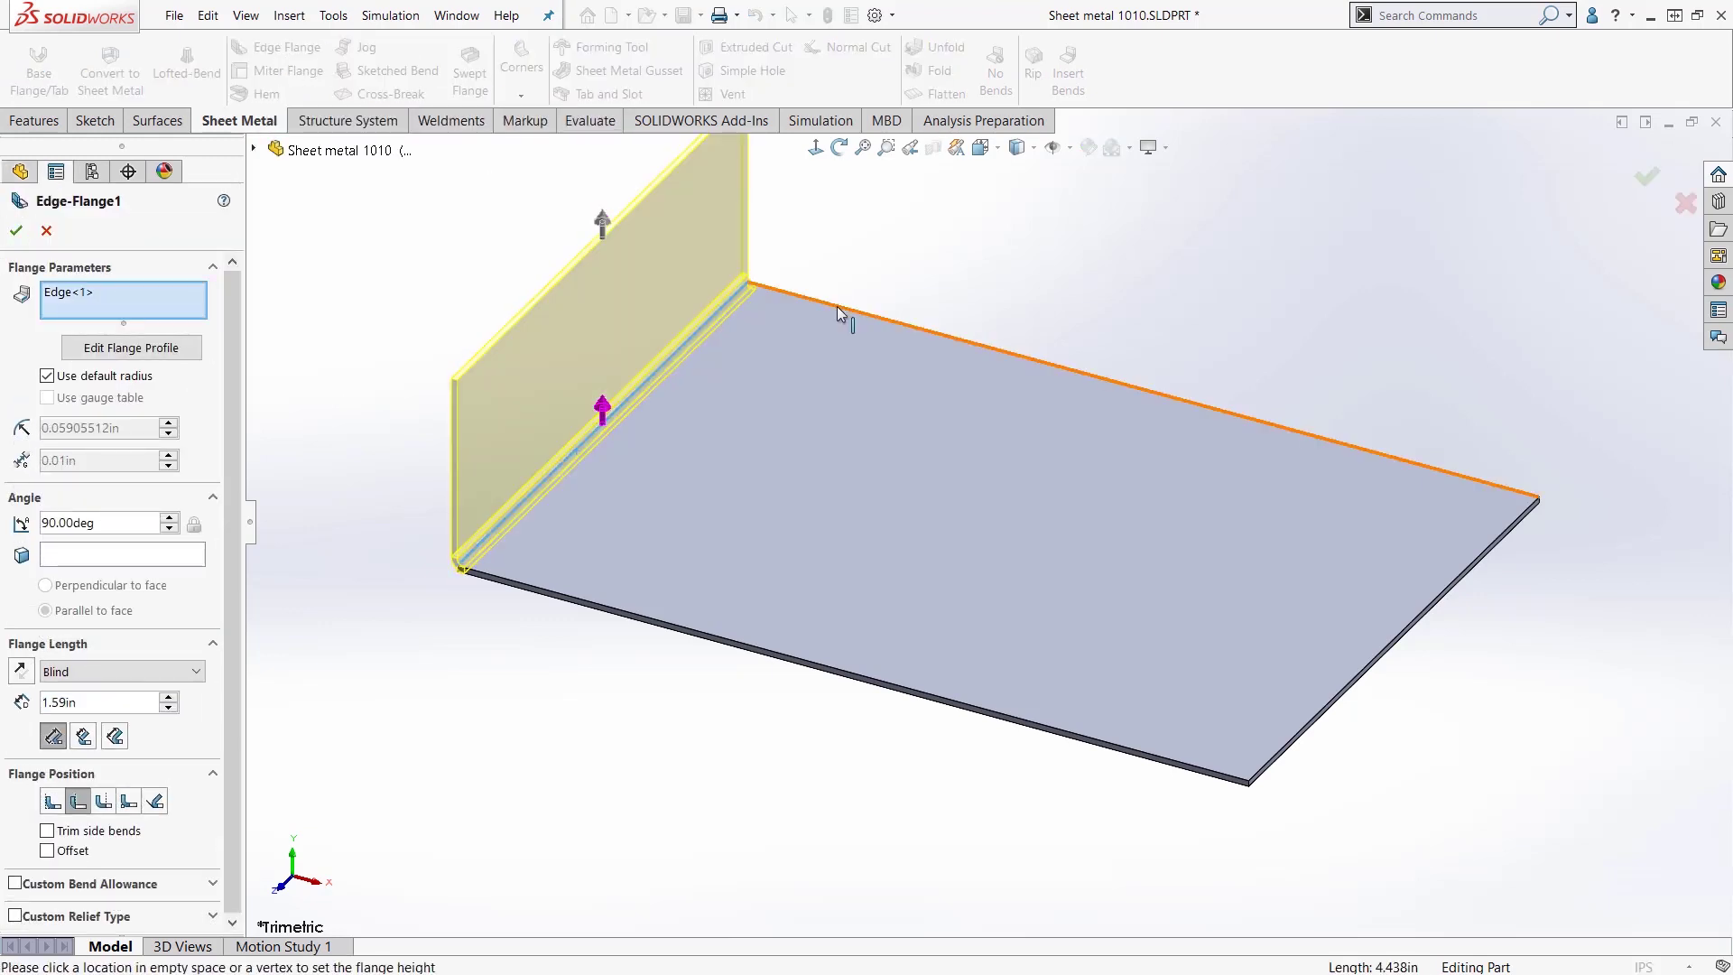
click(837, 306)
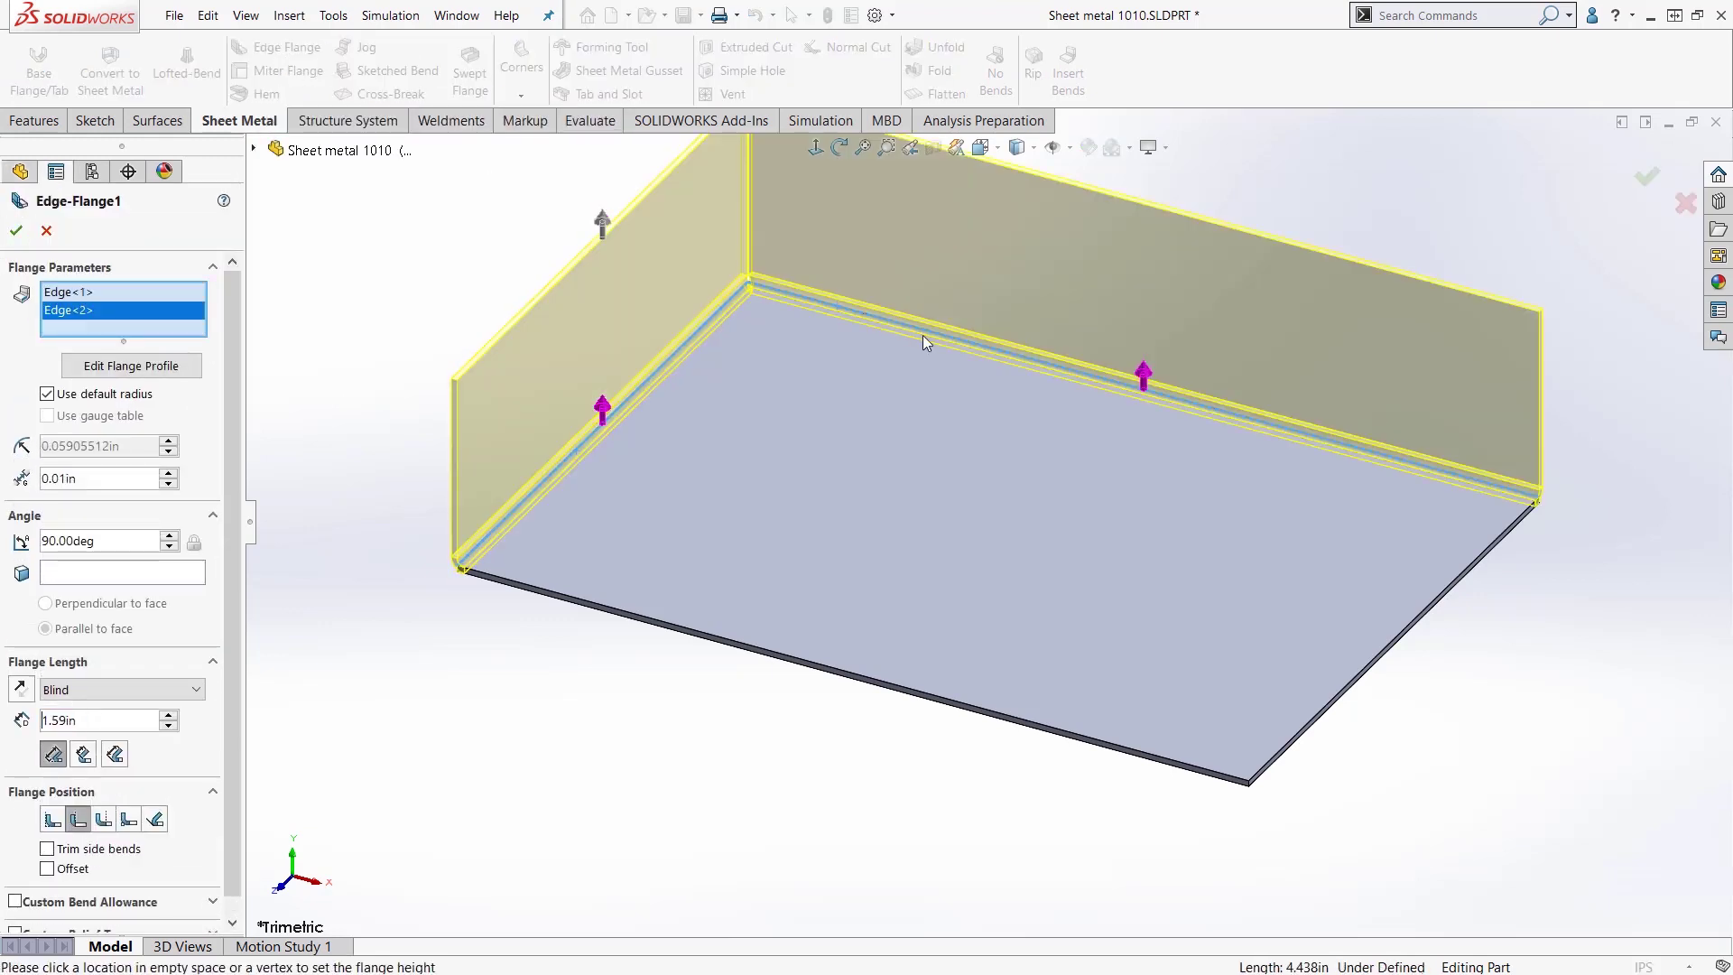
click(1426, 622)
click(1092, 743)
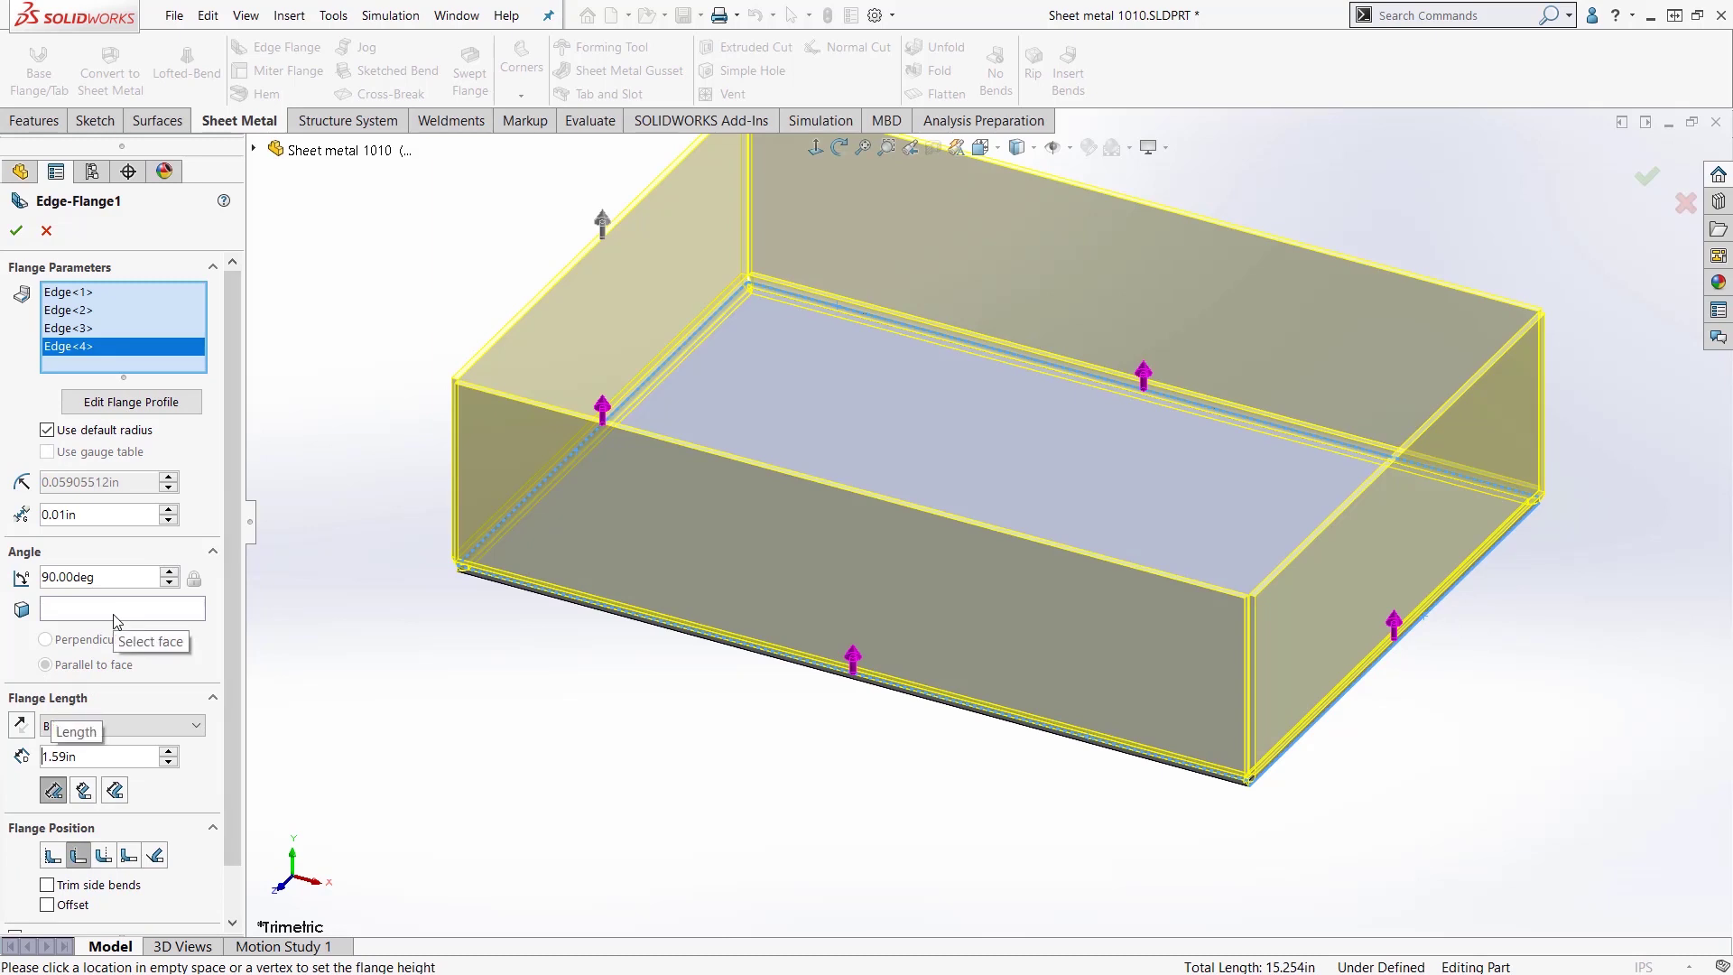
click(18, 233)
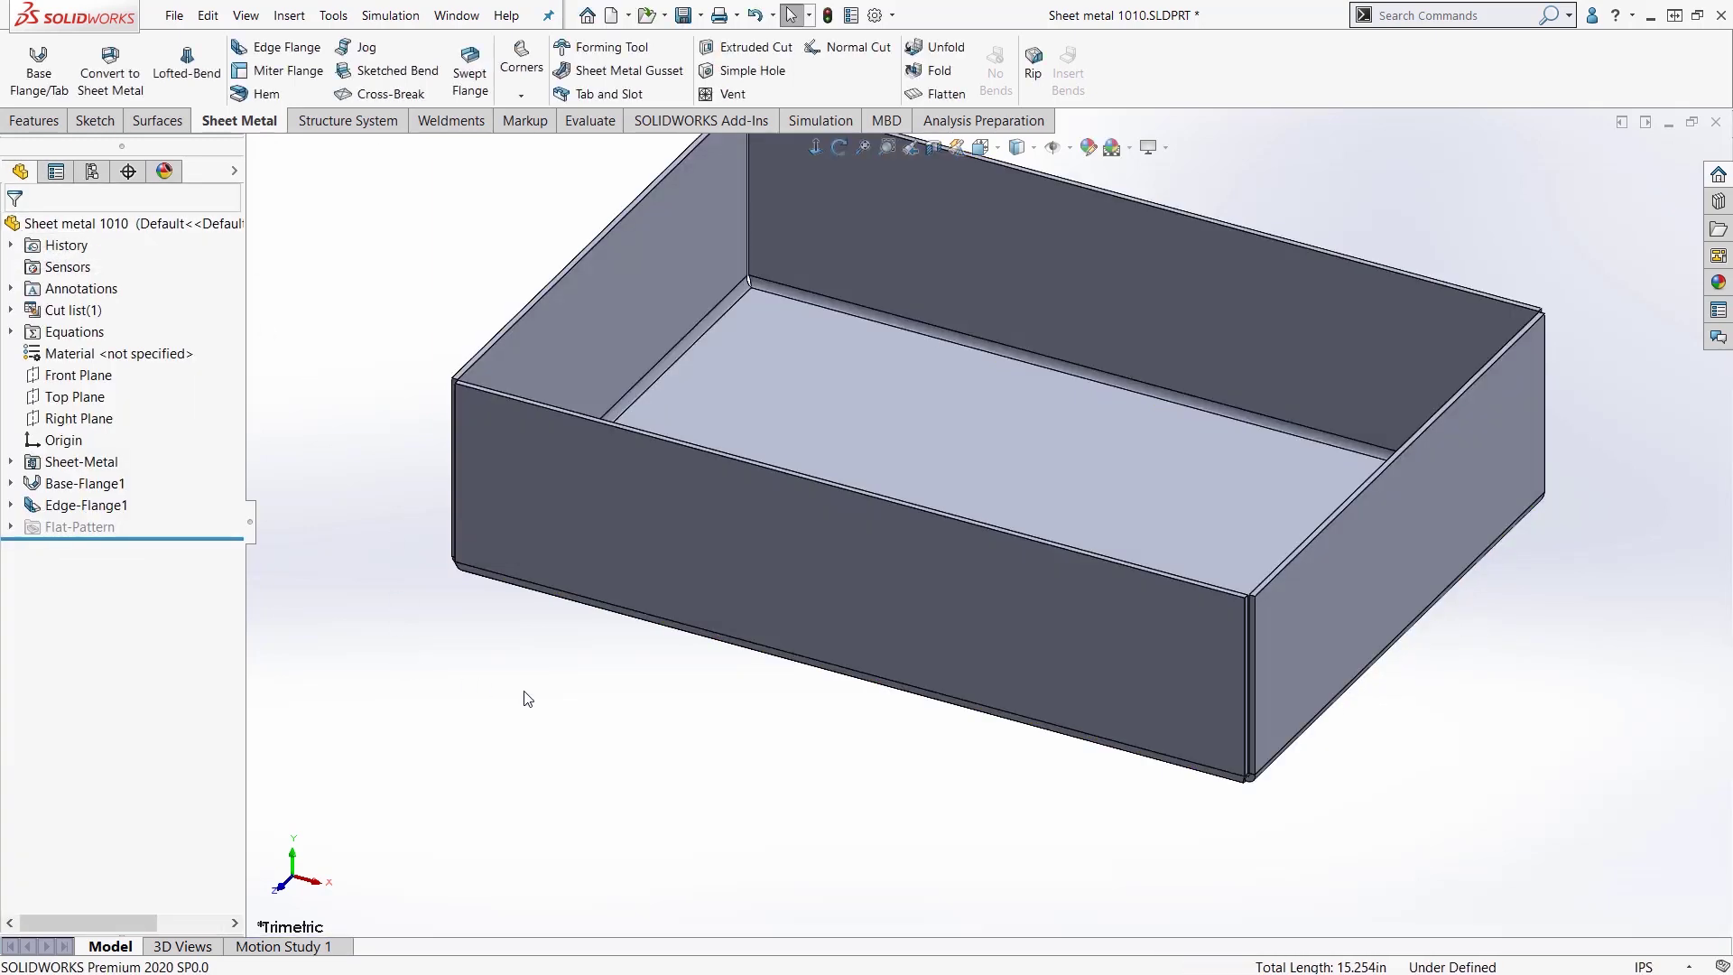
Step: Orbit the box to inspect a corner and its underside, then open the Corners menu
middle_drag(528, 698, 812, 542)
scroll(812, 542, down, 5)
scroll(906, 576, up, 3)
middle_drag(906, 576, 1055, 376)
scroll(1055, 375, up, 2)
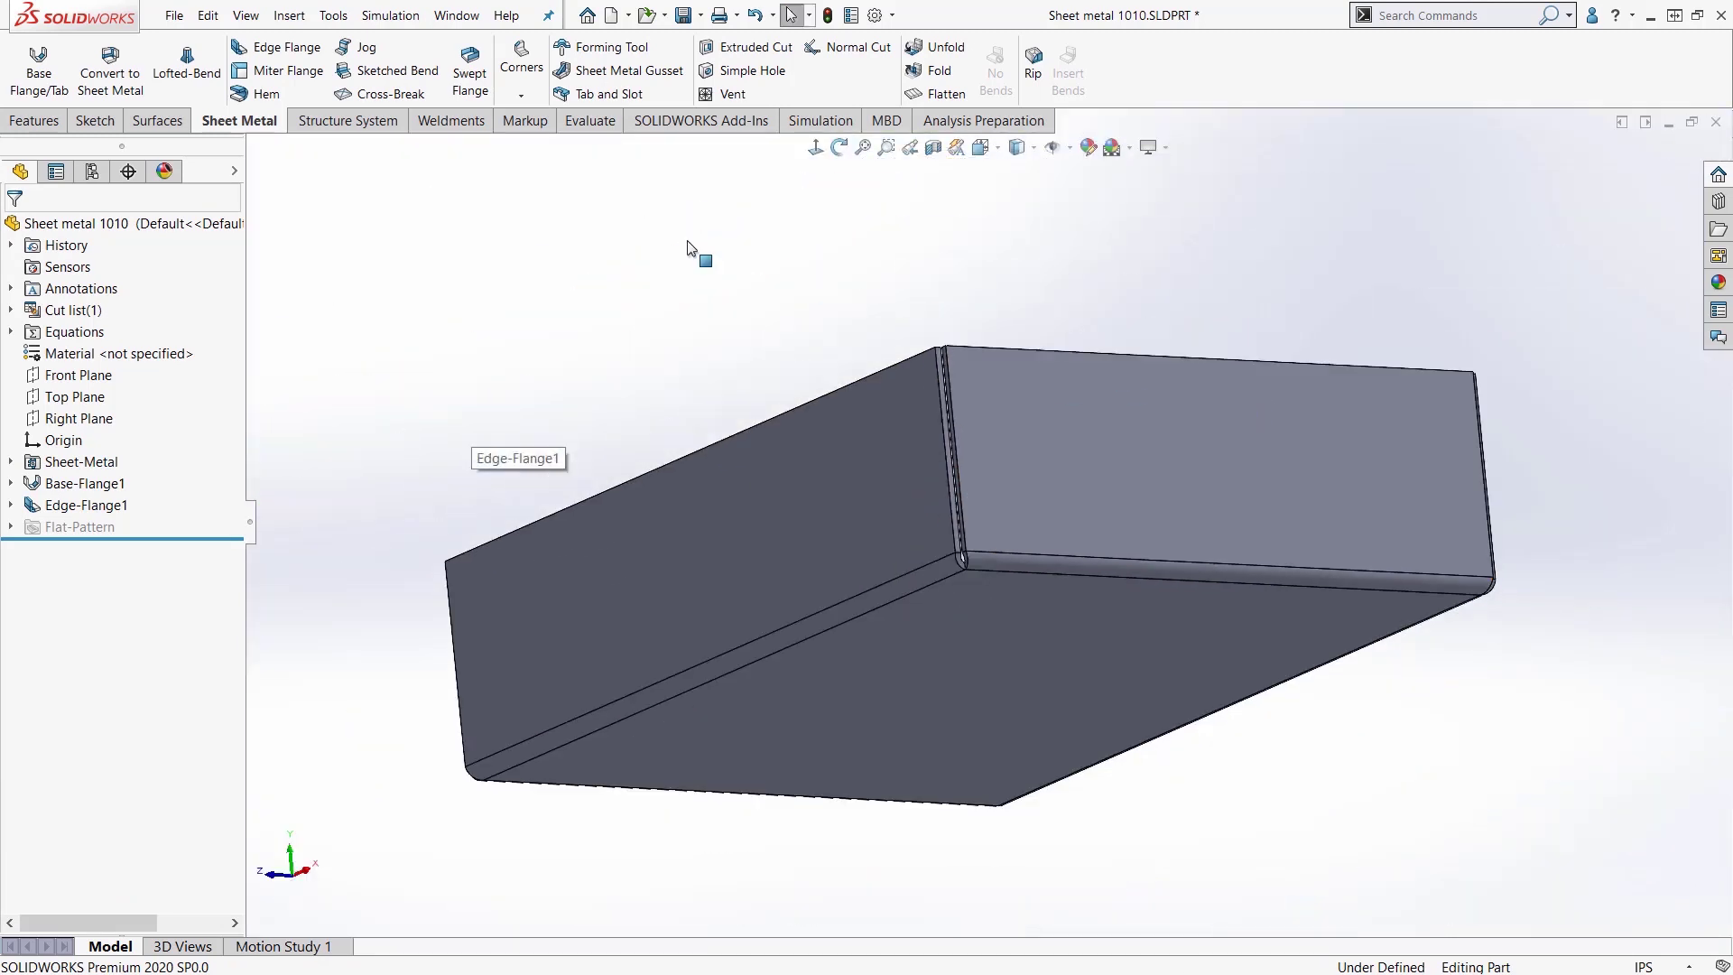
click(521, 95)
Step: Cut 0.079in circular corner reliefs into all collected two-bend corners of the box
click(551, 187)
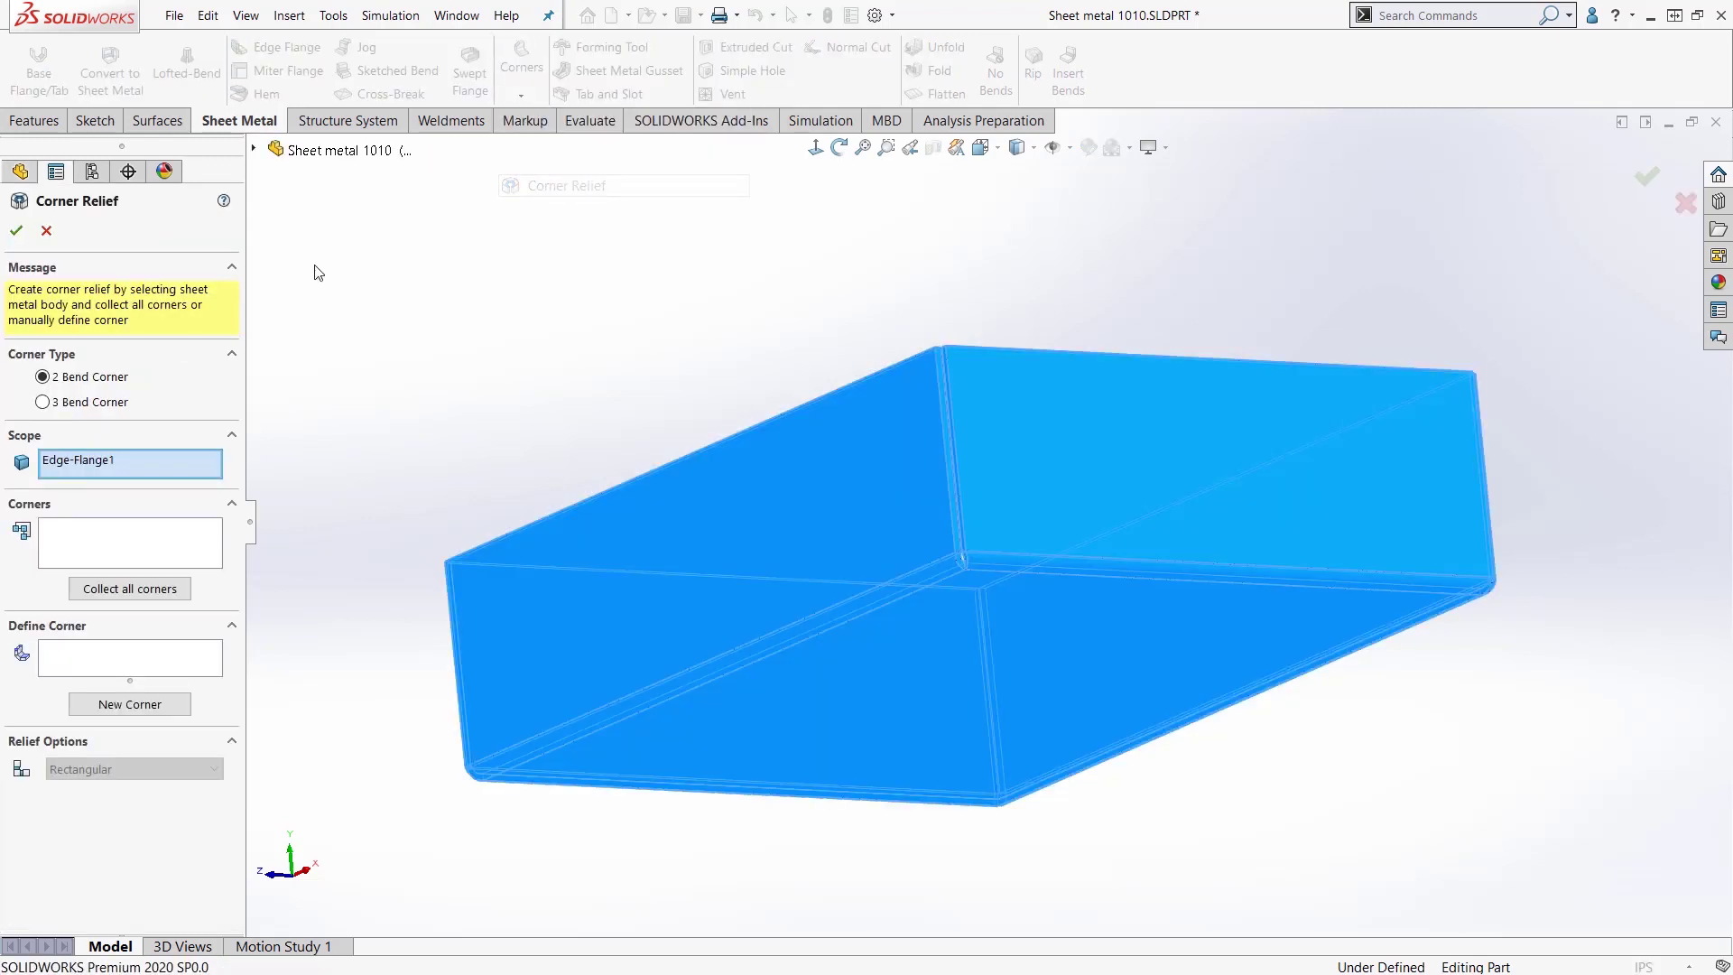
click(97, 402)
click(112, 377)
click(139, 582)
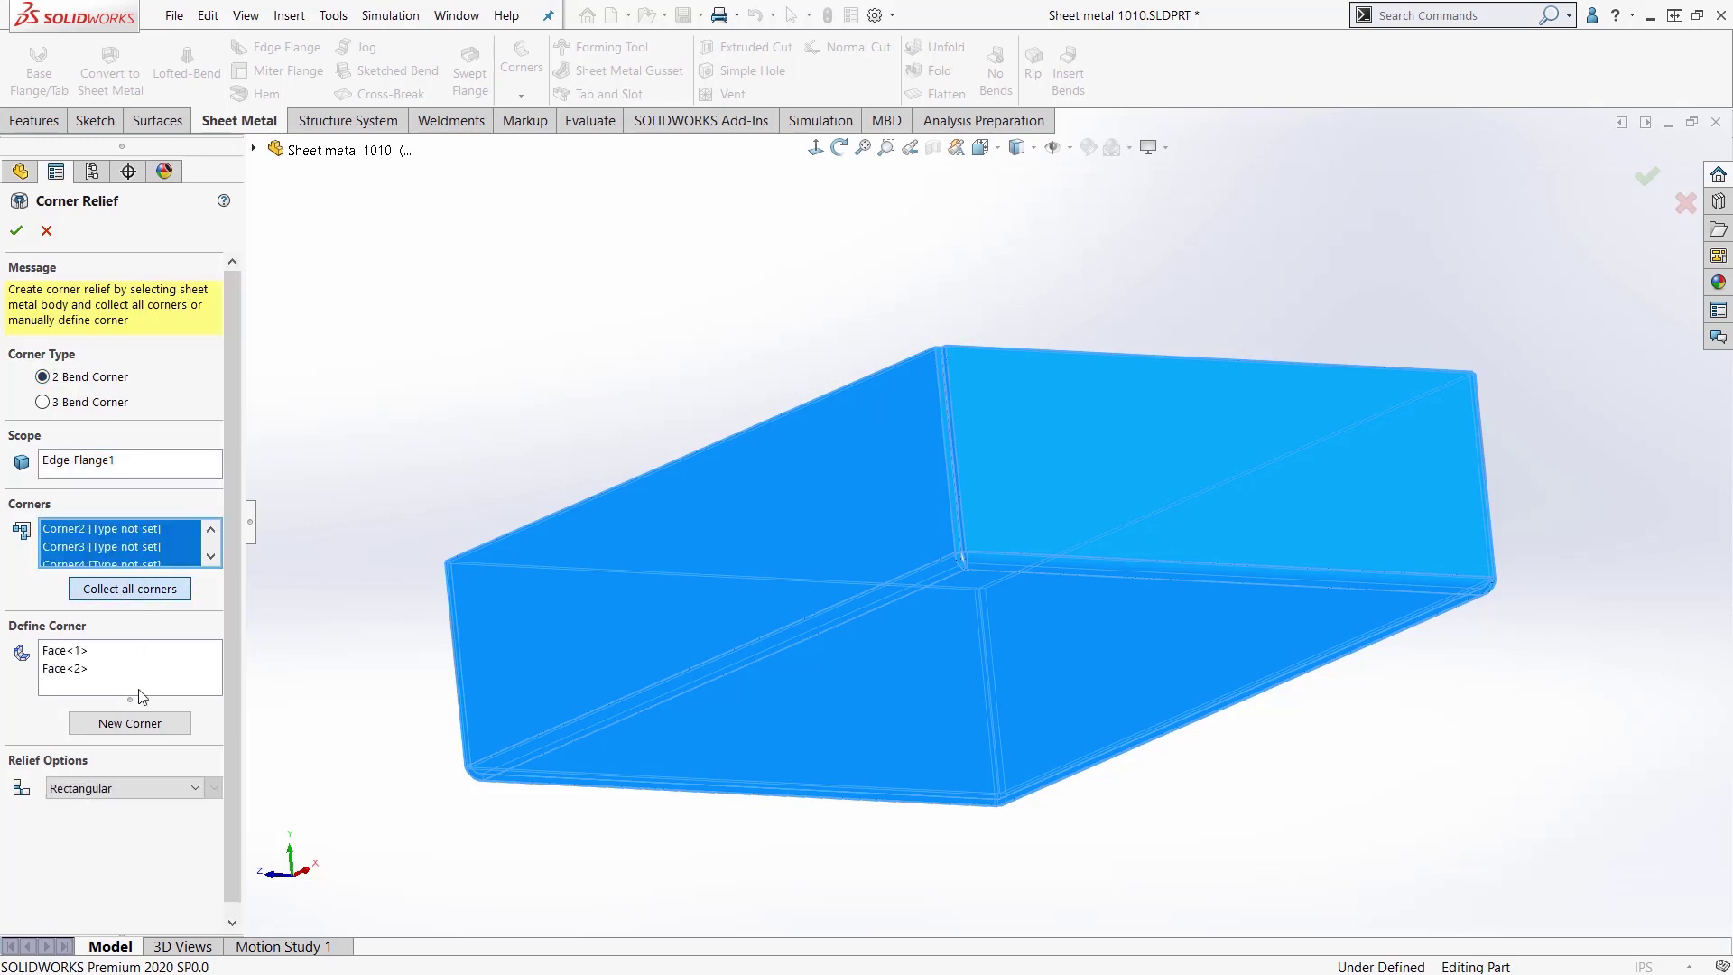
click(199, 784)
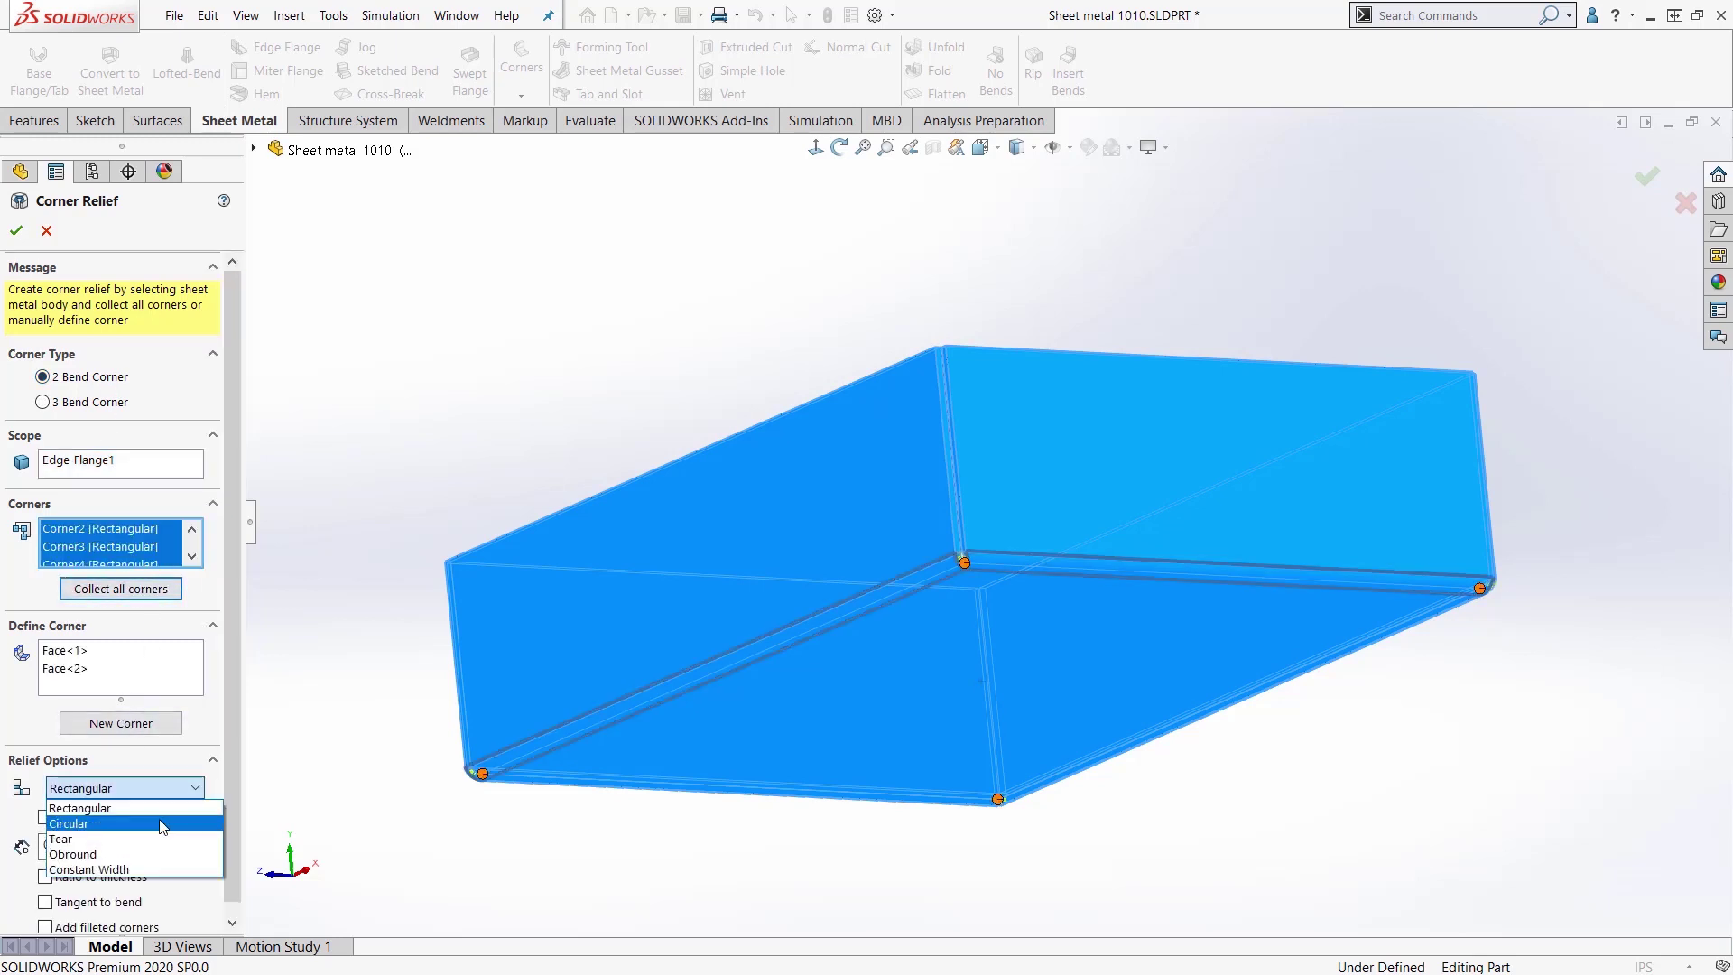
click(108, 819)
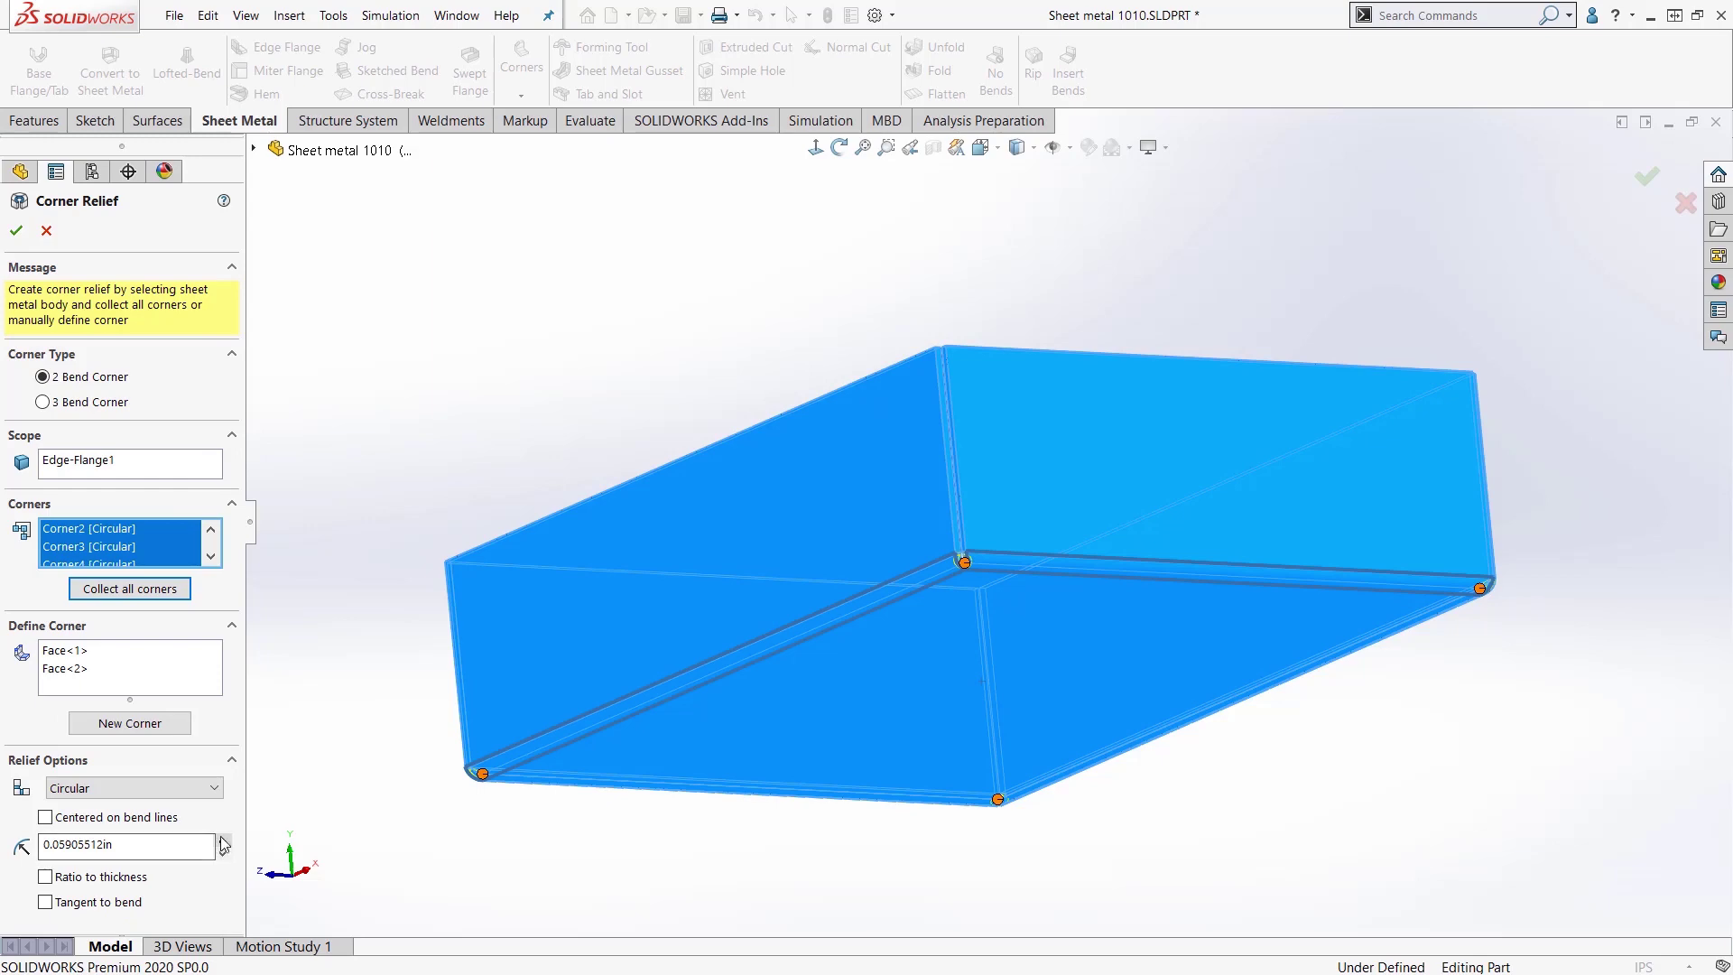
click(16, 230)
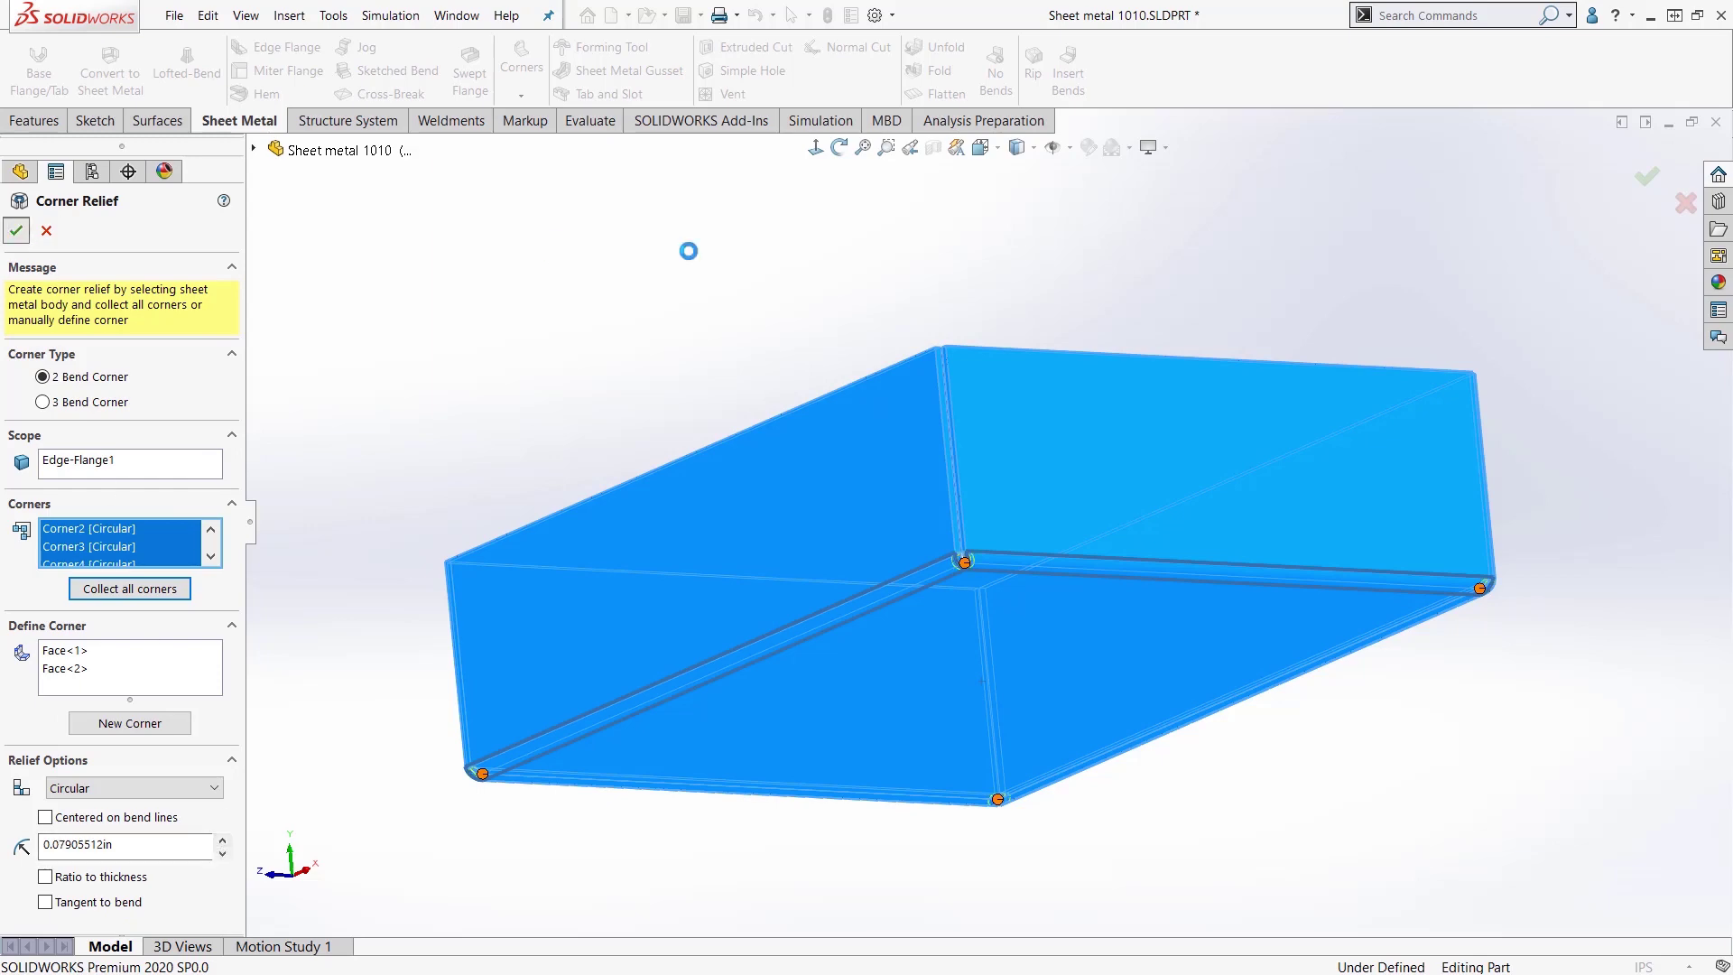
key(ctrl+7)
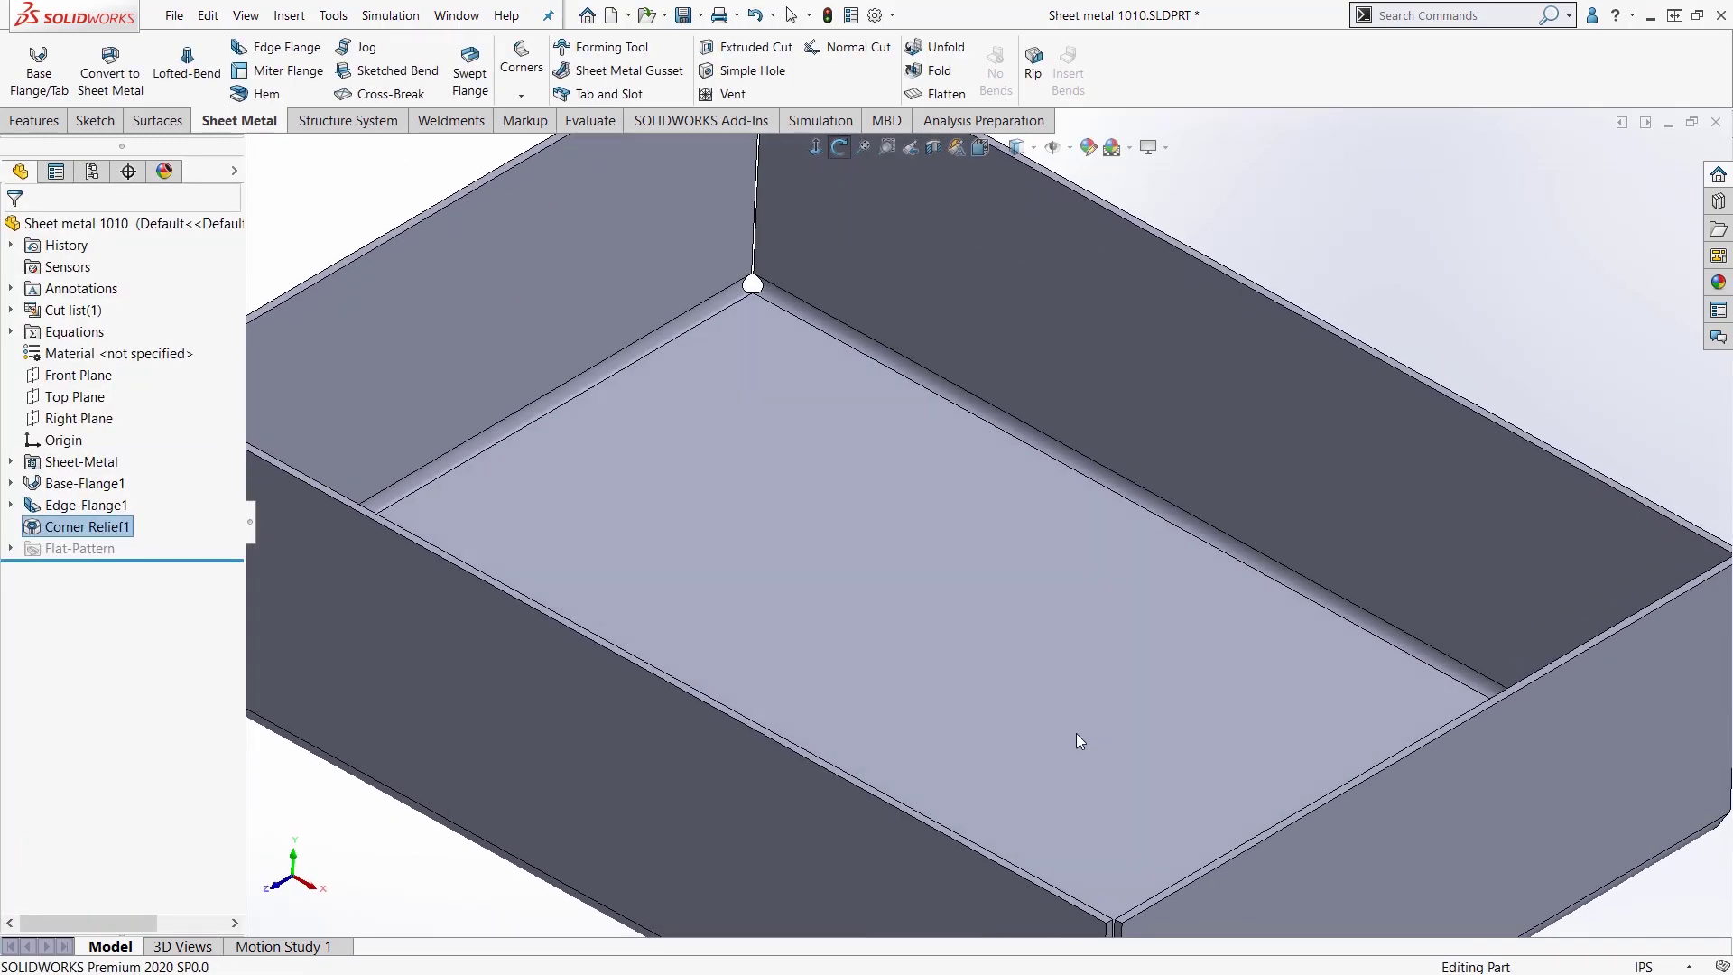
Step: Flatten the box into its flat pattern, then start a new blank part document
click(946, 90)
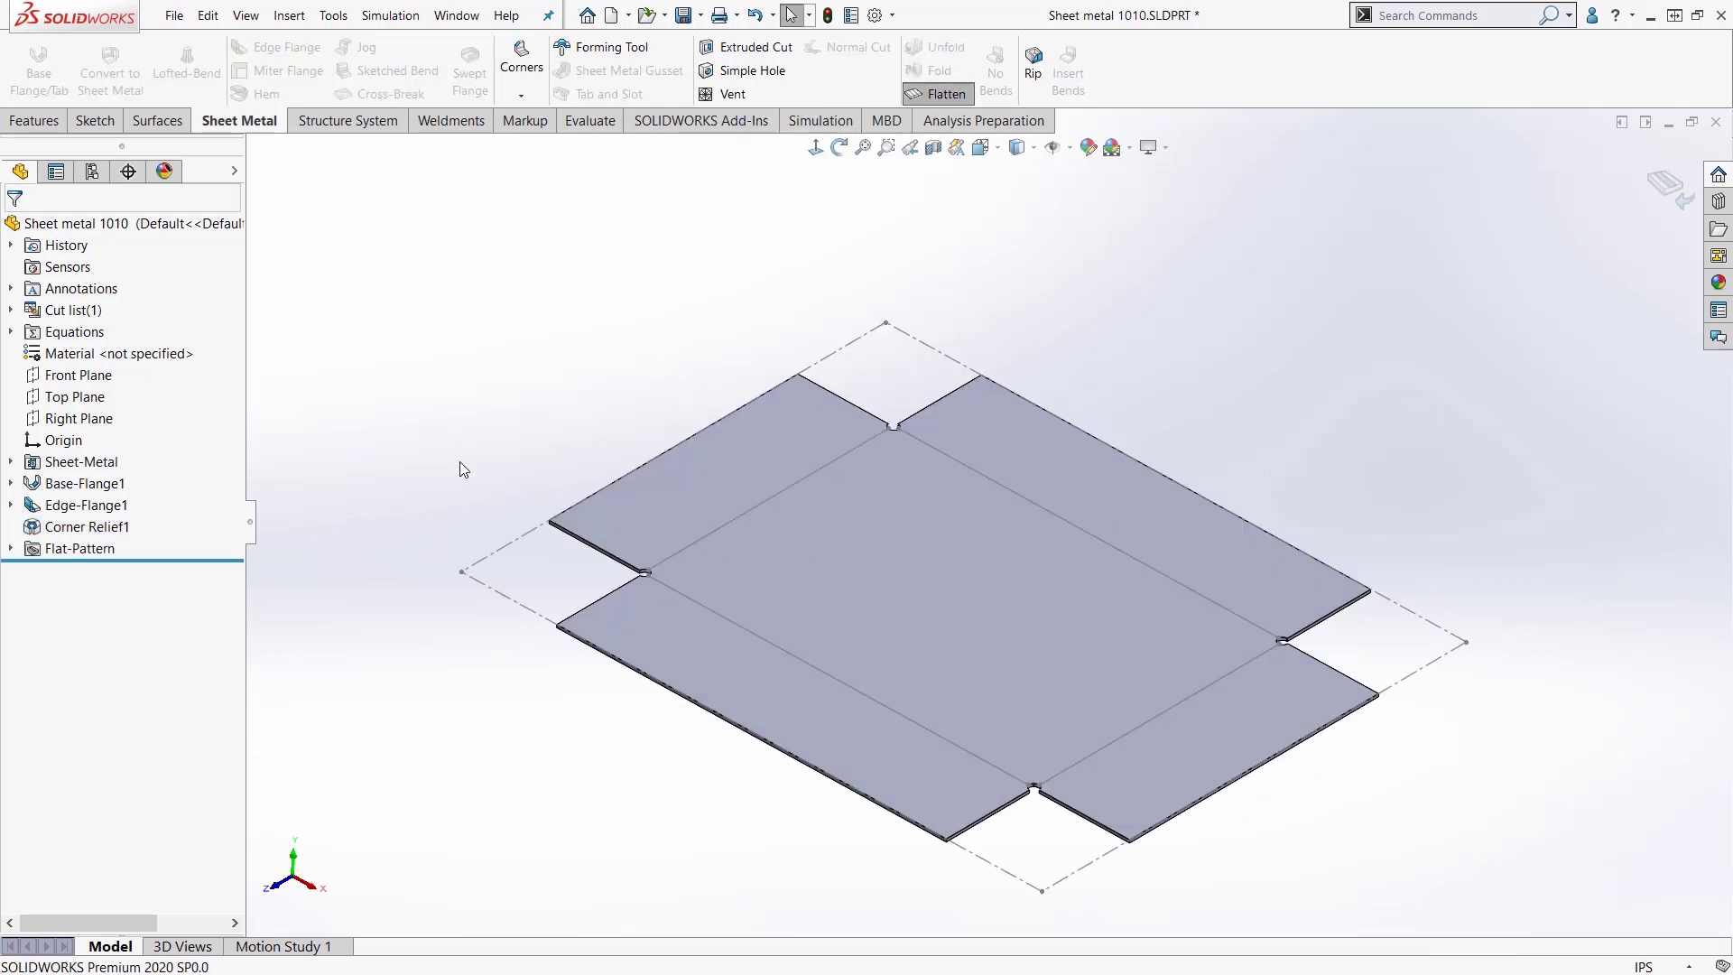
click(611, 17)
click(733, 745)
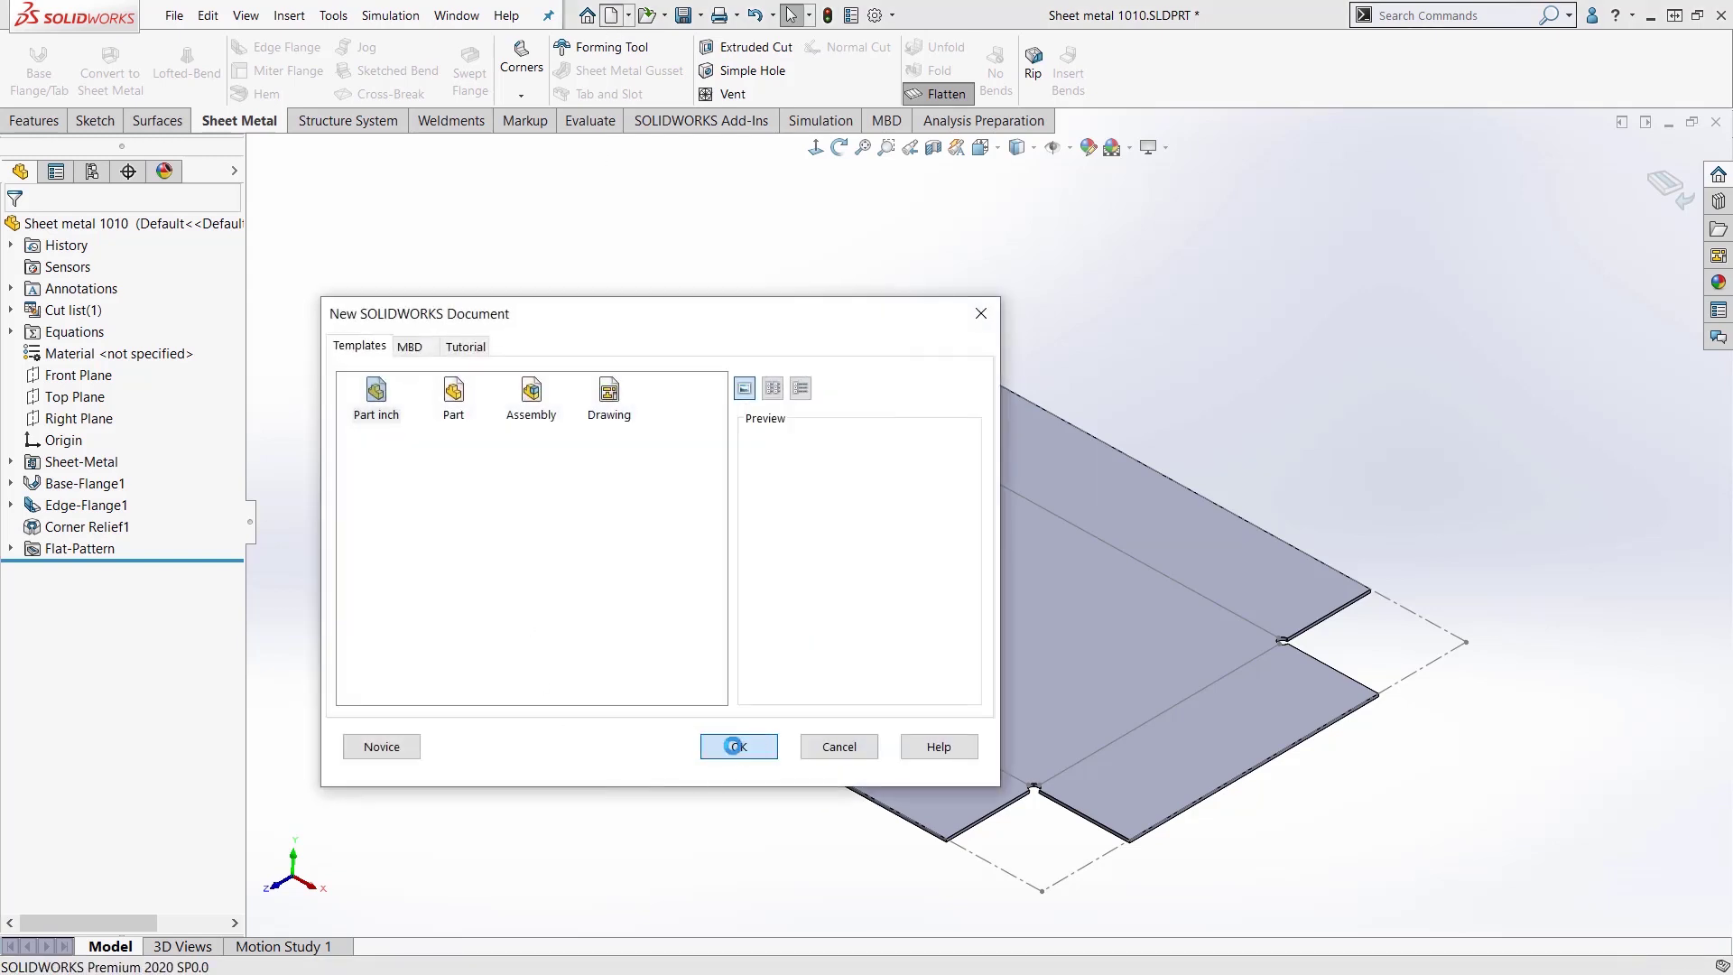
Step: Sketch a center rectangle on the origin on the Front Plane
click(79, 353)
click(126, 327)
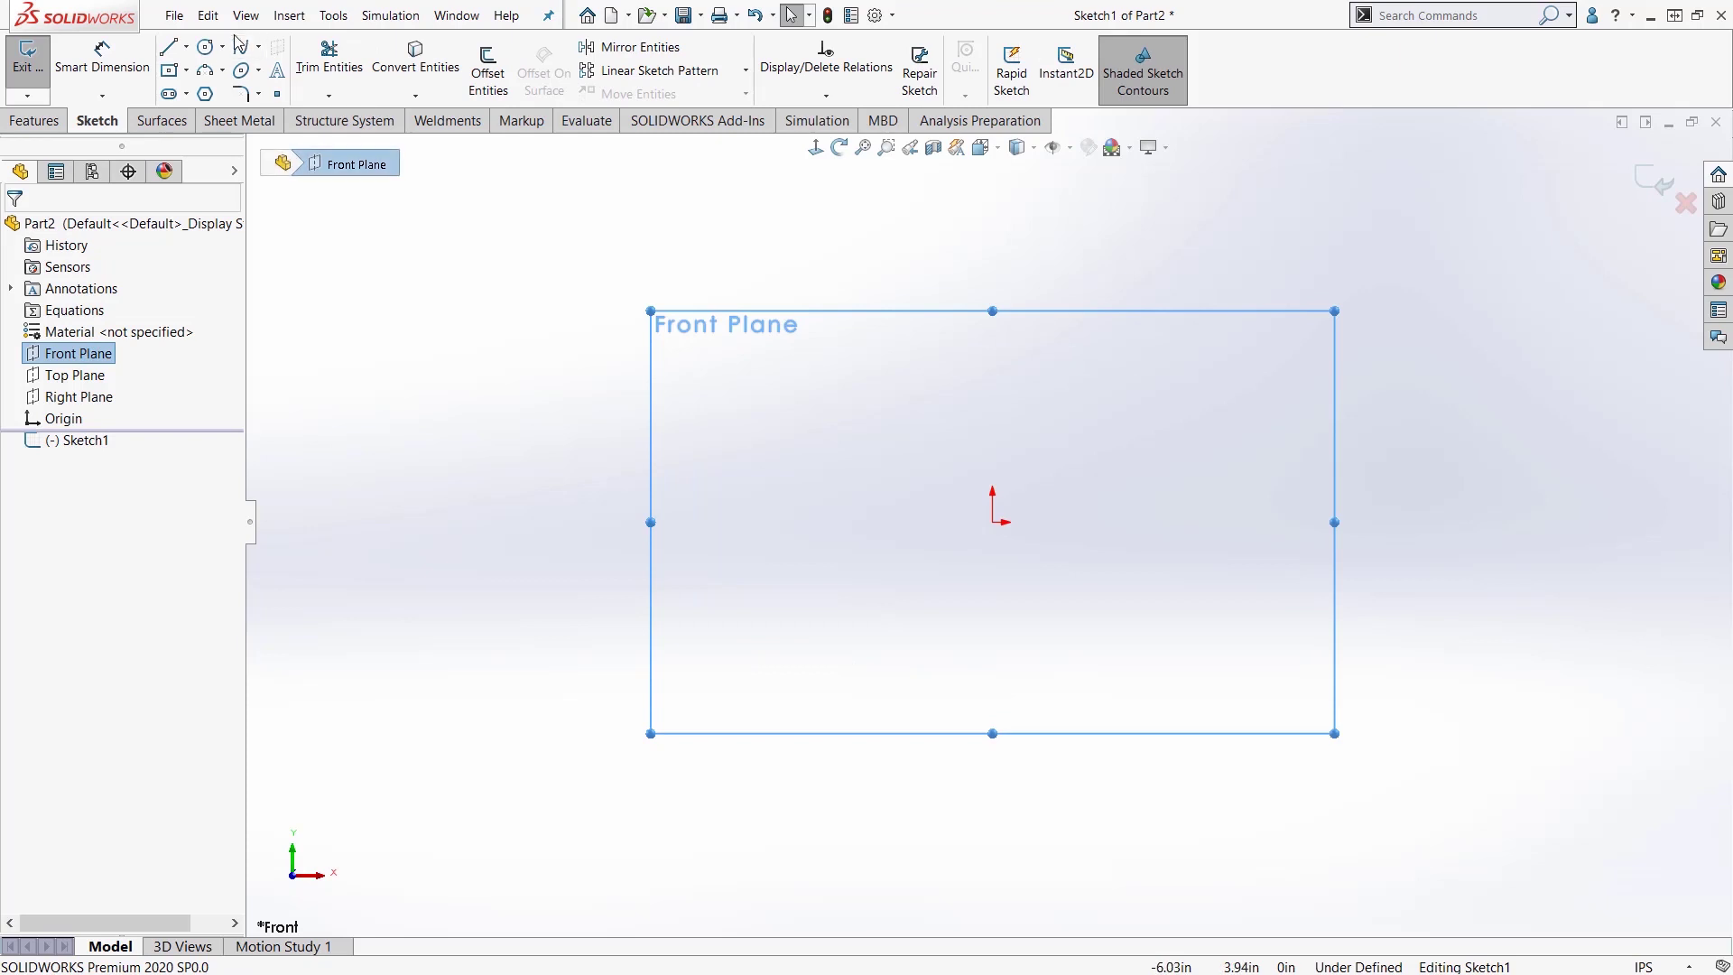
click(169, 70)
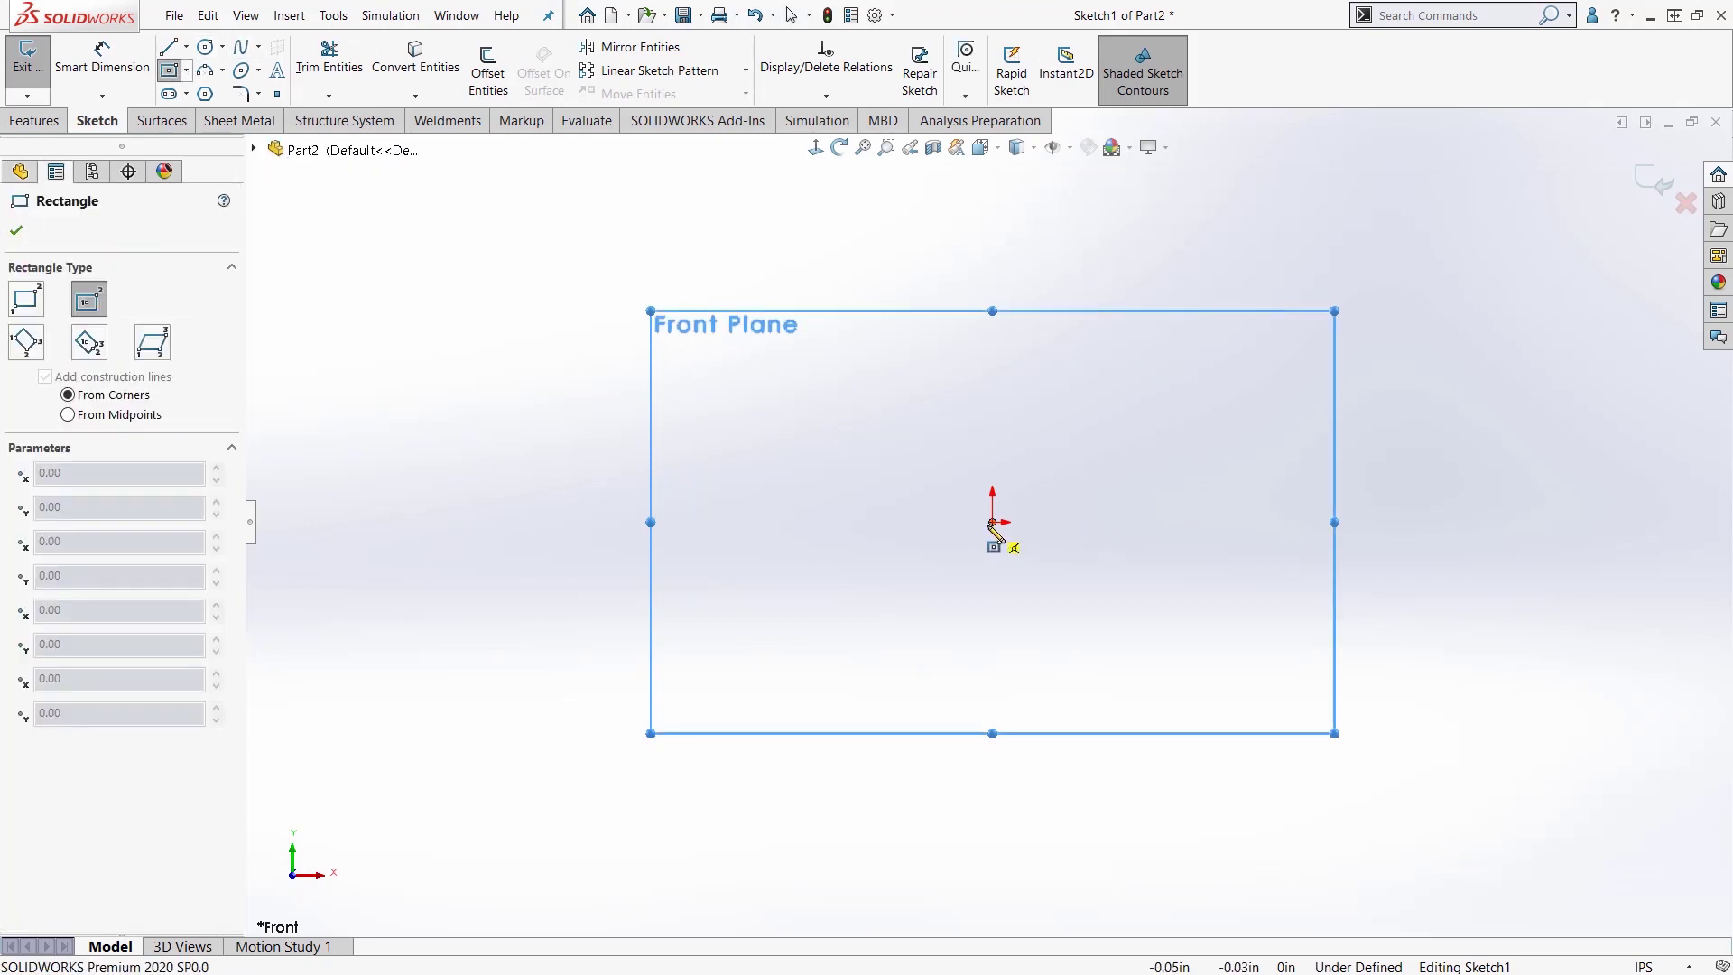
click(992, 522)
click(1381, 260)
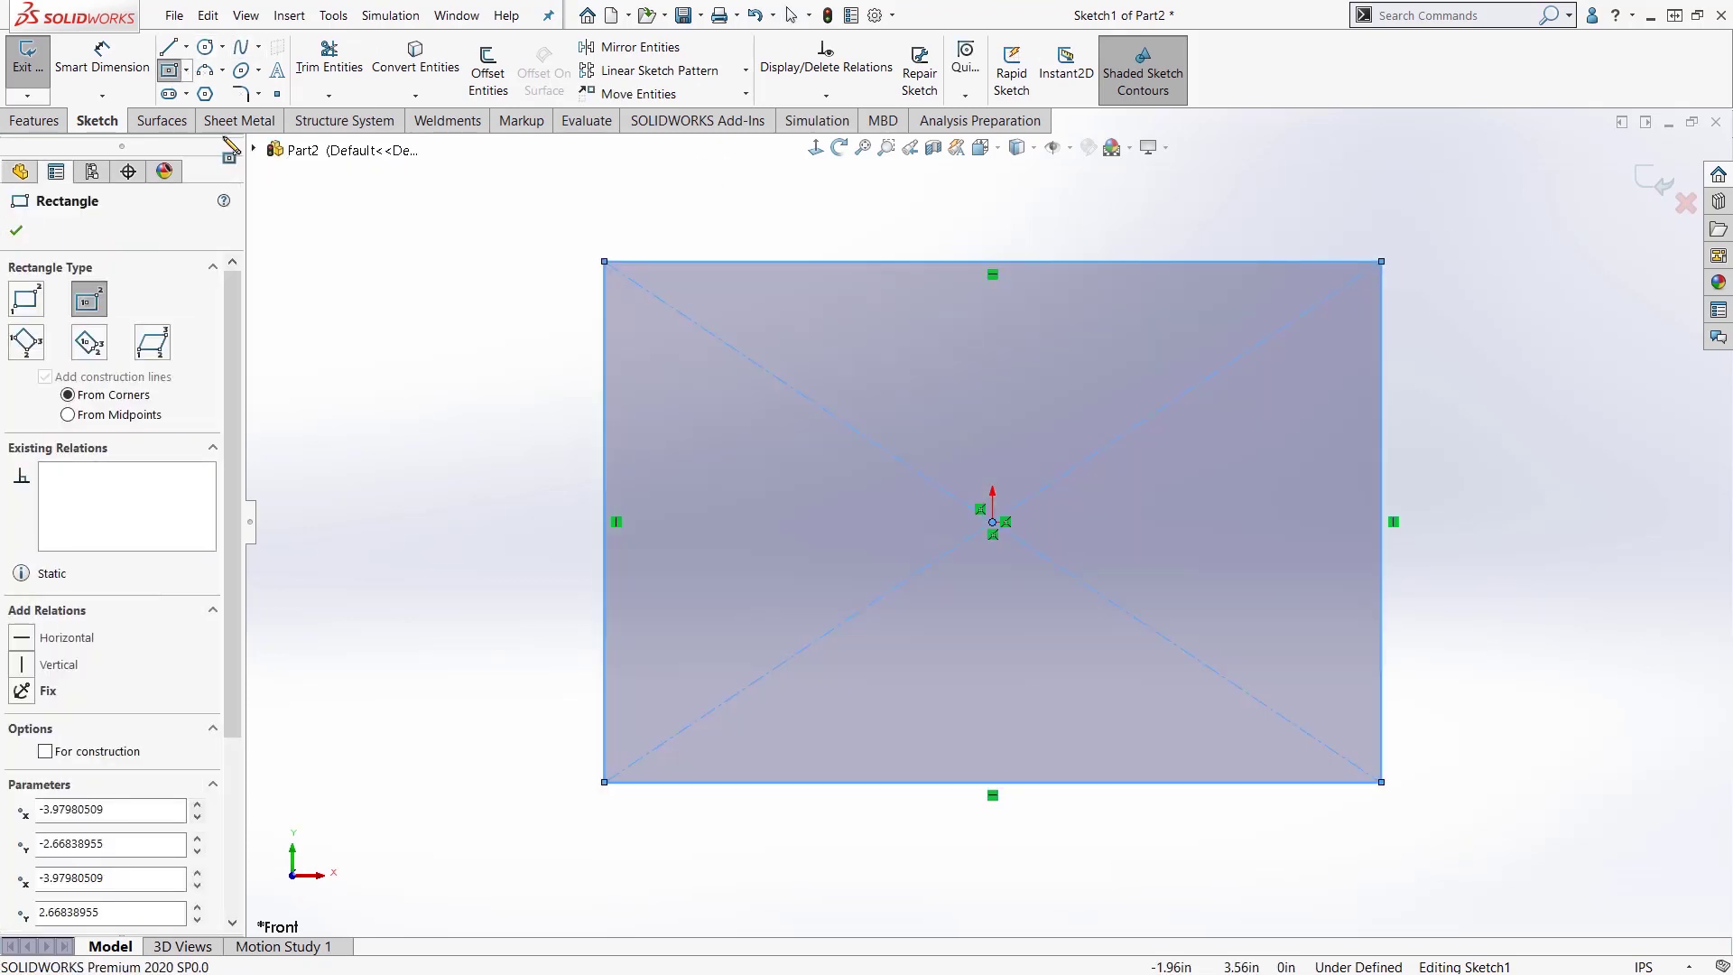
Step: Extrude the rectangle into a solid block by dragging out its depth
click(34, 120)
click(37, 68)
drag(984, 528, 835, 671)
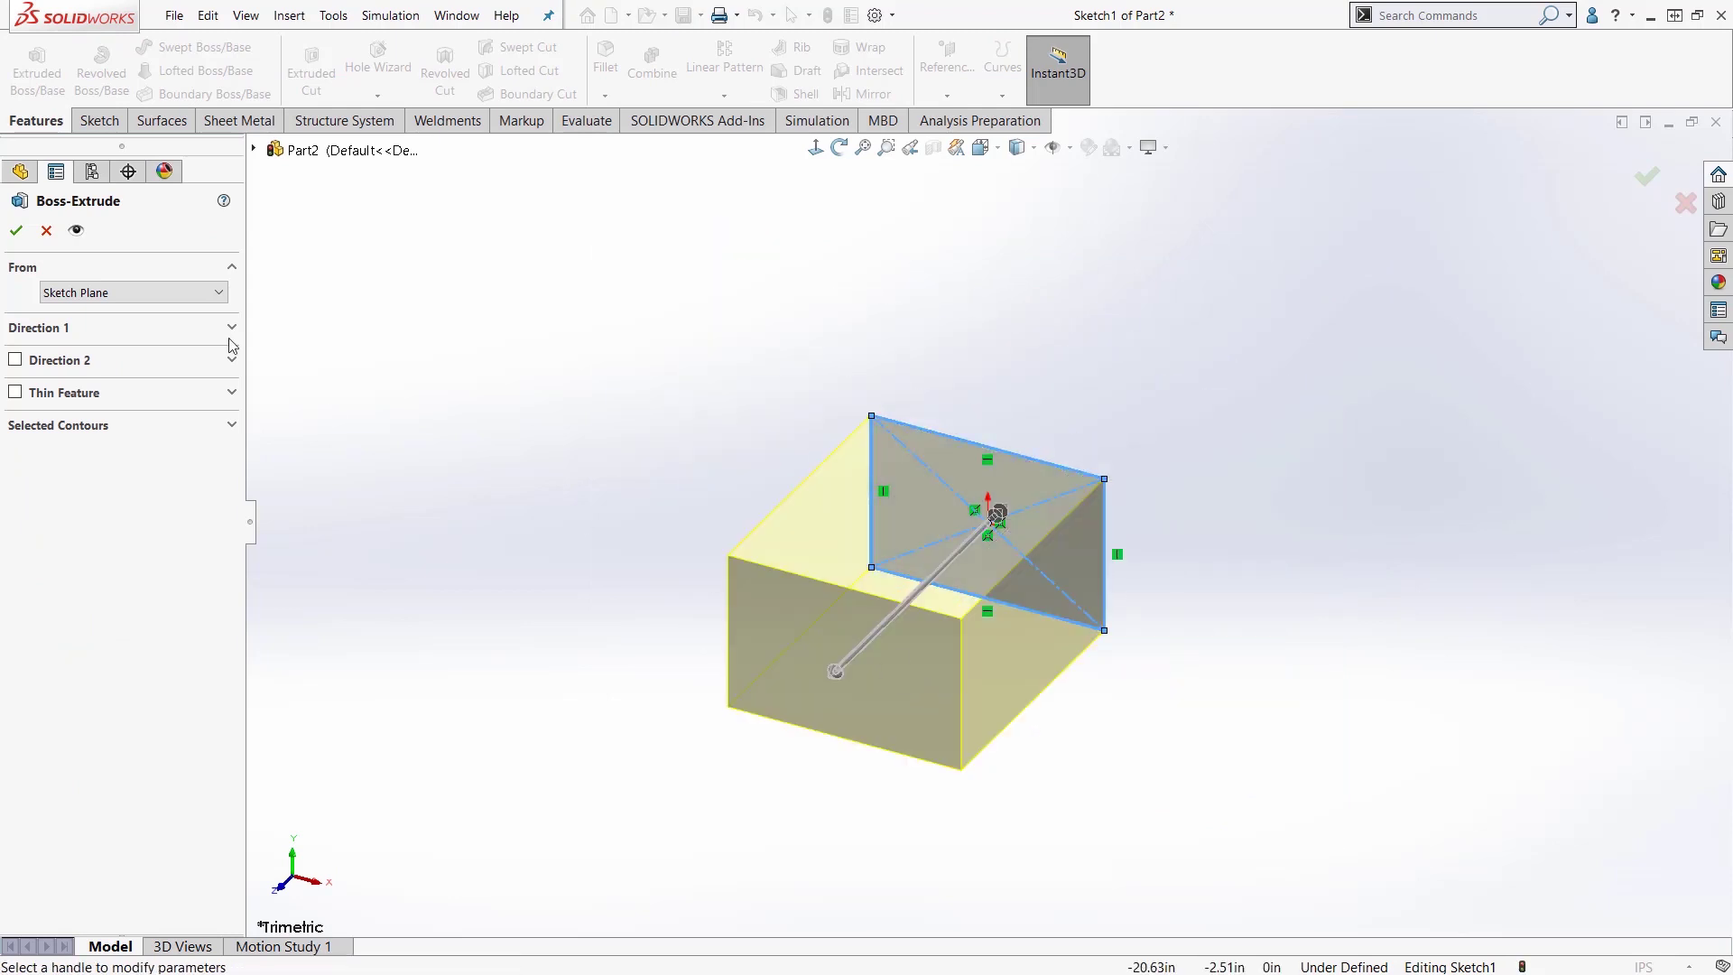
click(16, 229)
click(780, 425)
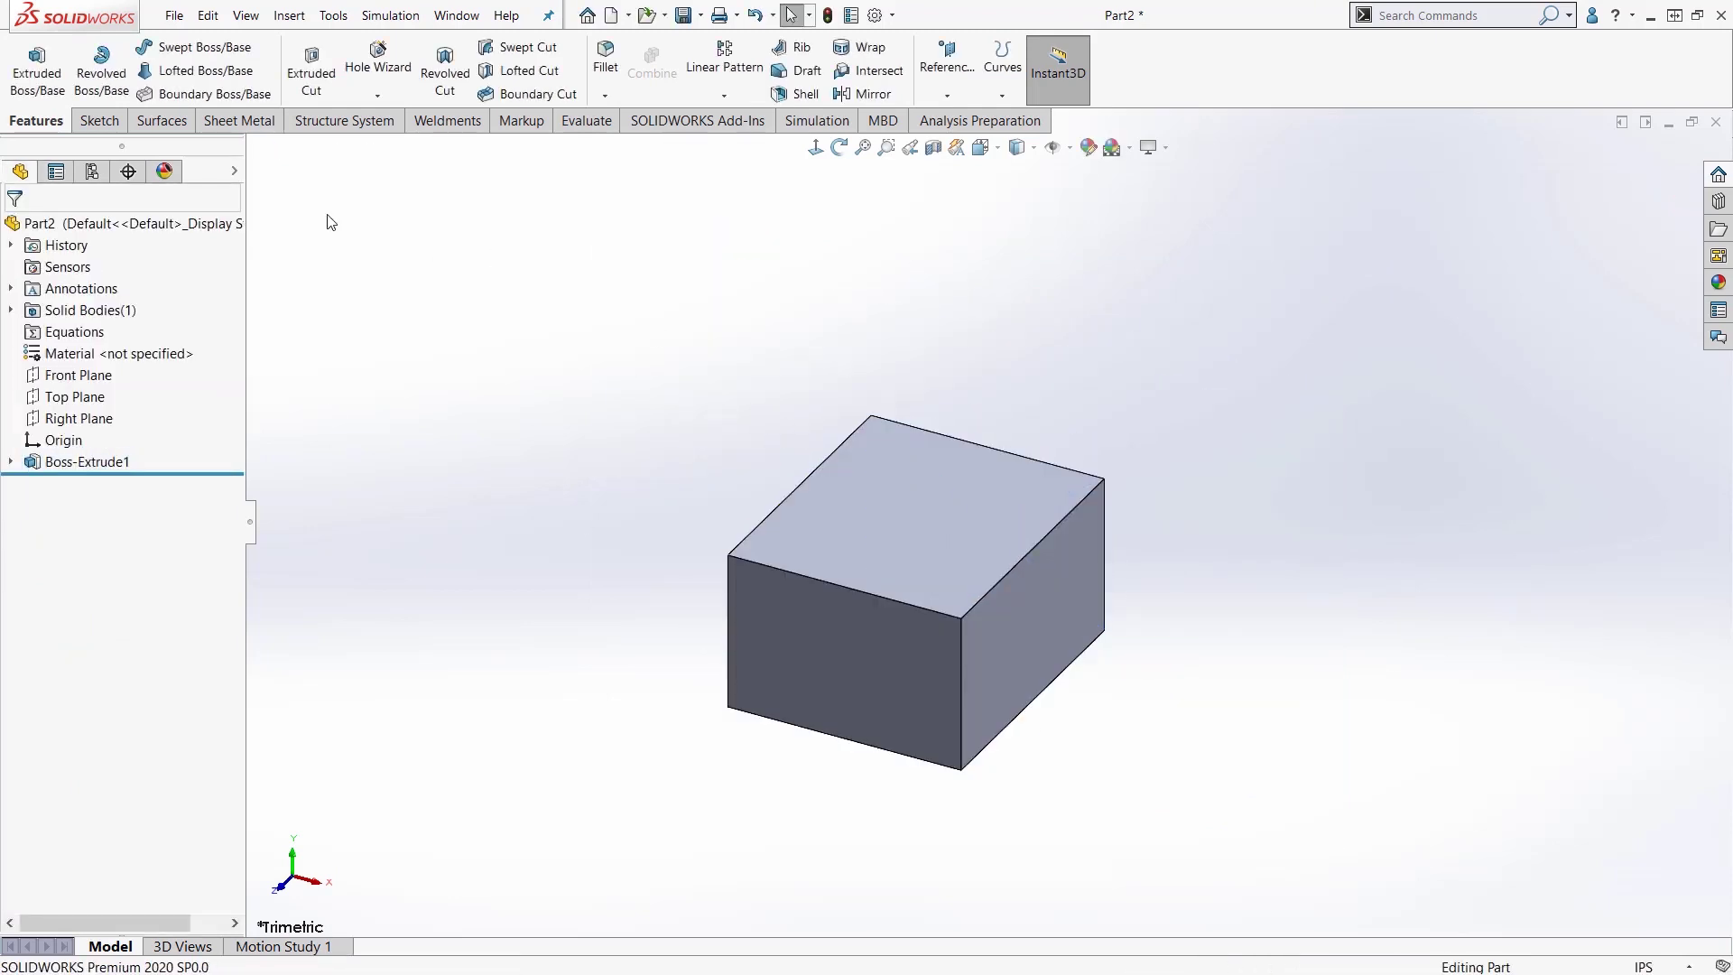
Step: Start Convert to Sheet Metal with the bottom face fixed and the four bottom edges as bends
click(225, 122)
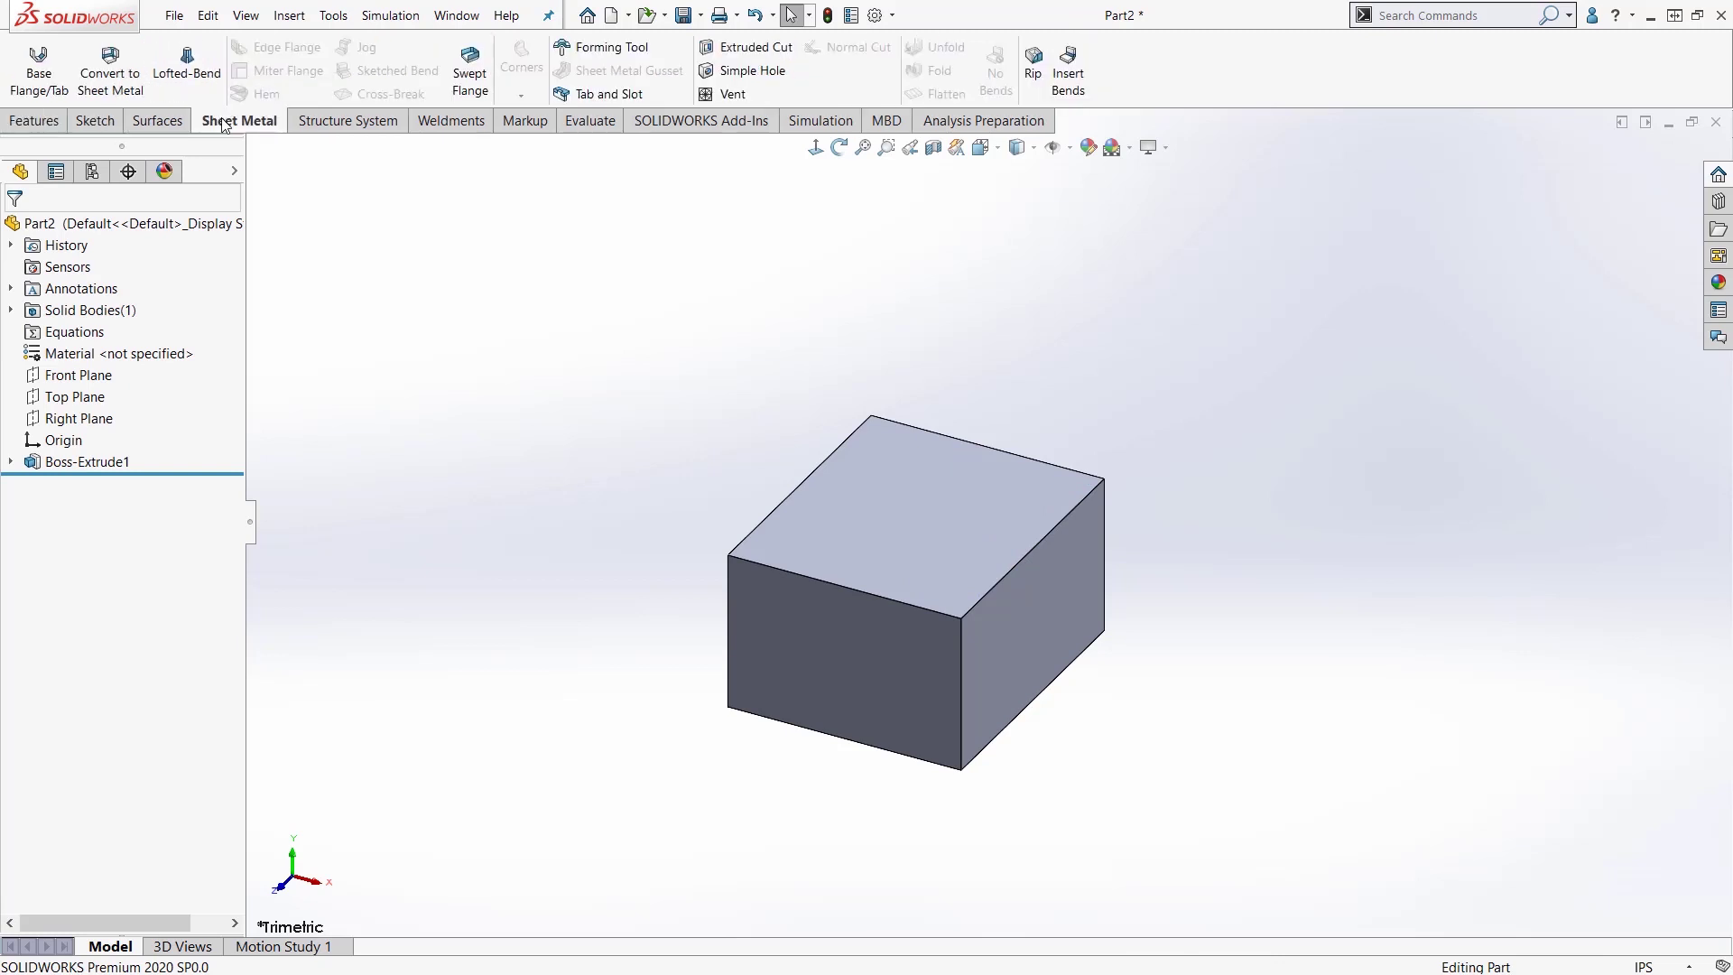
click(102, 81)
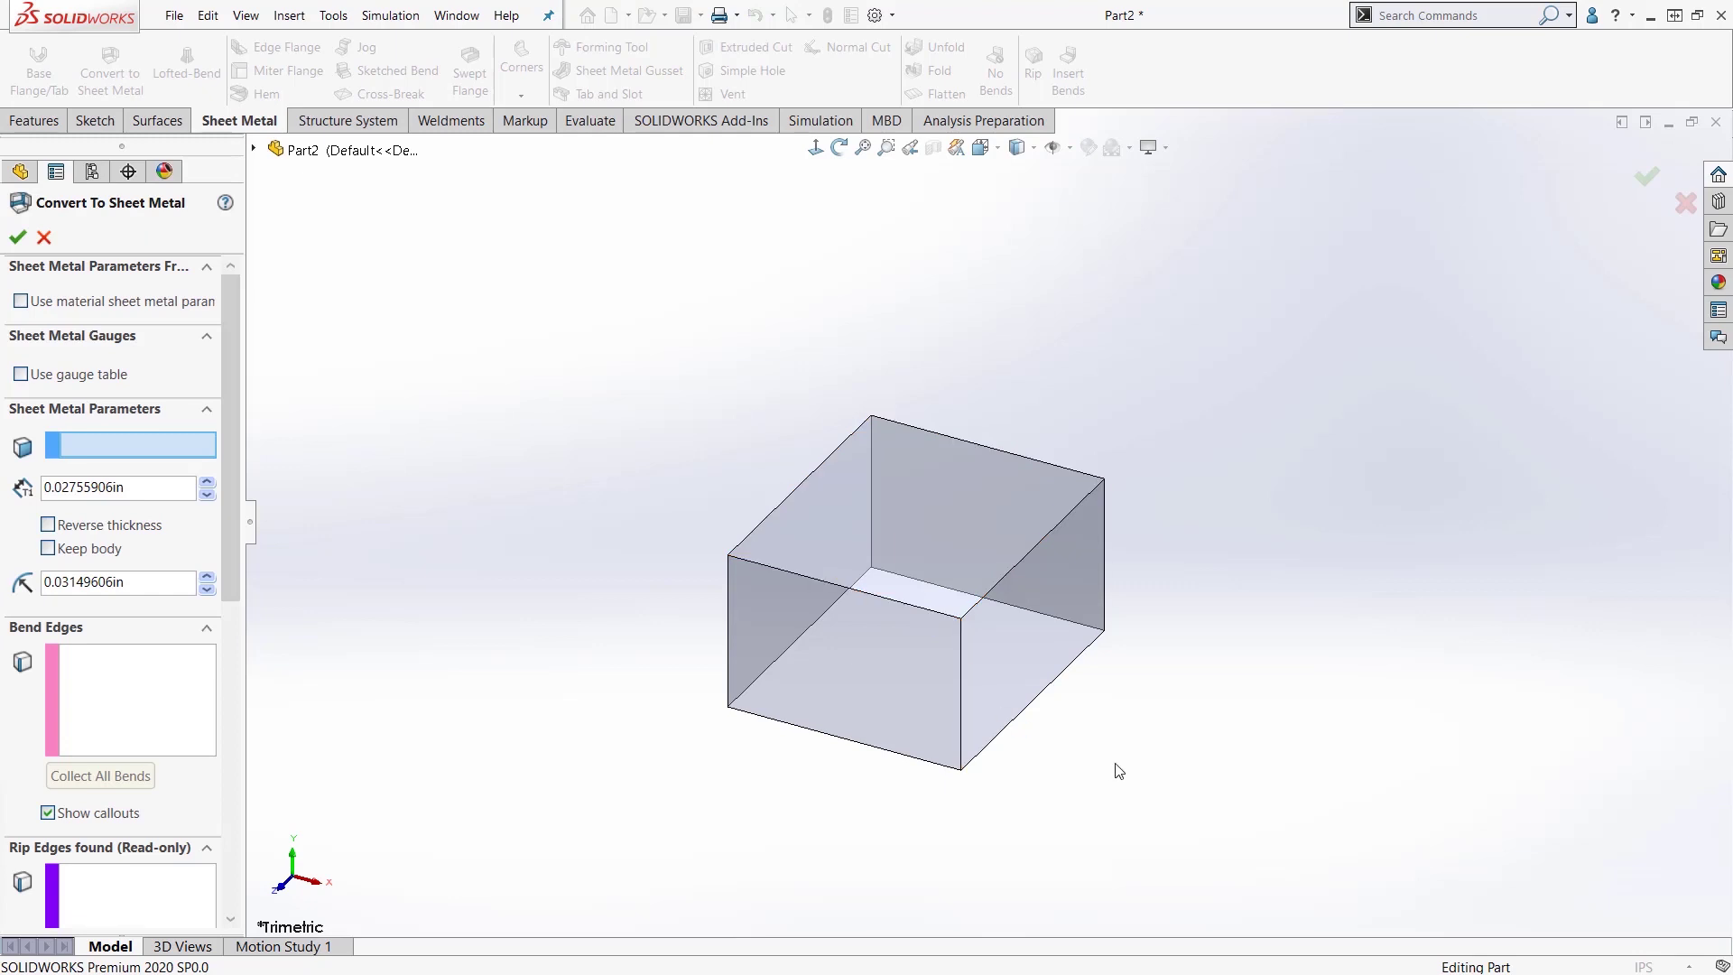
click(935, 674)
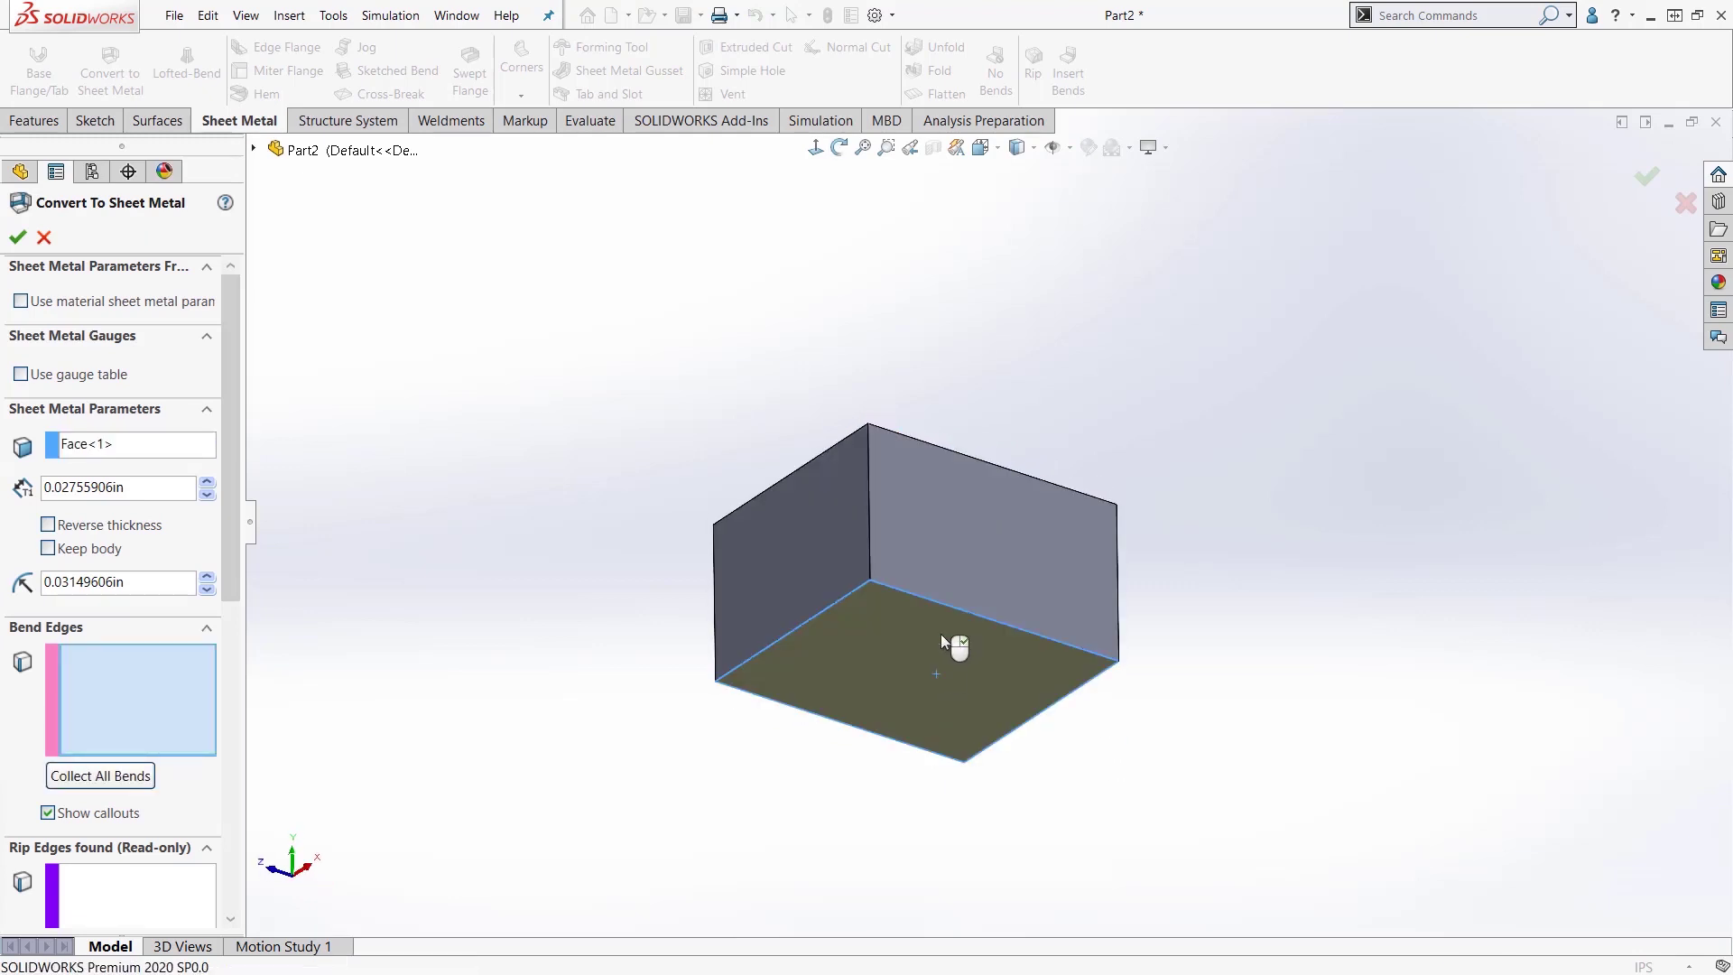
click(945, 604)
click(851, 592)
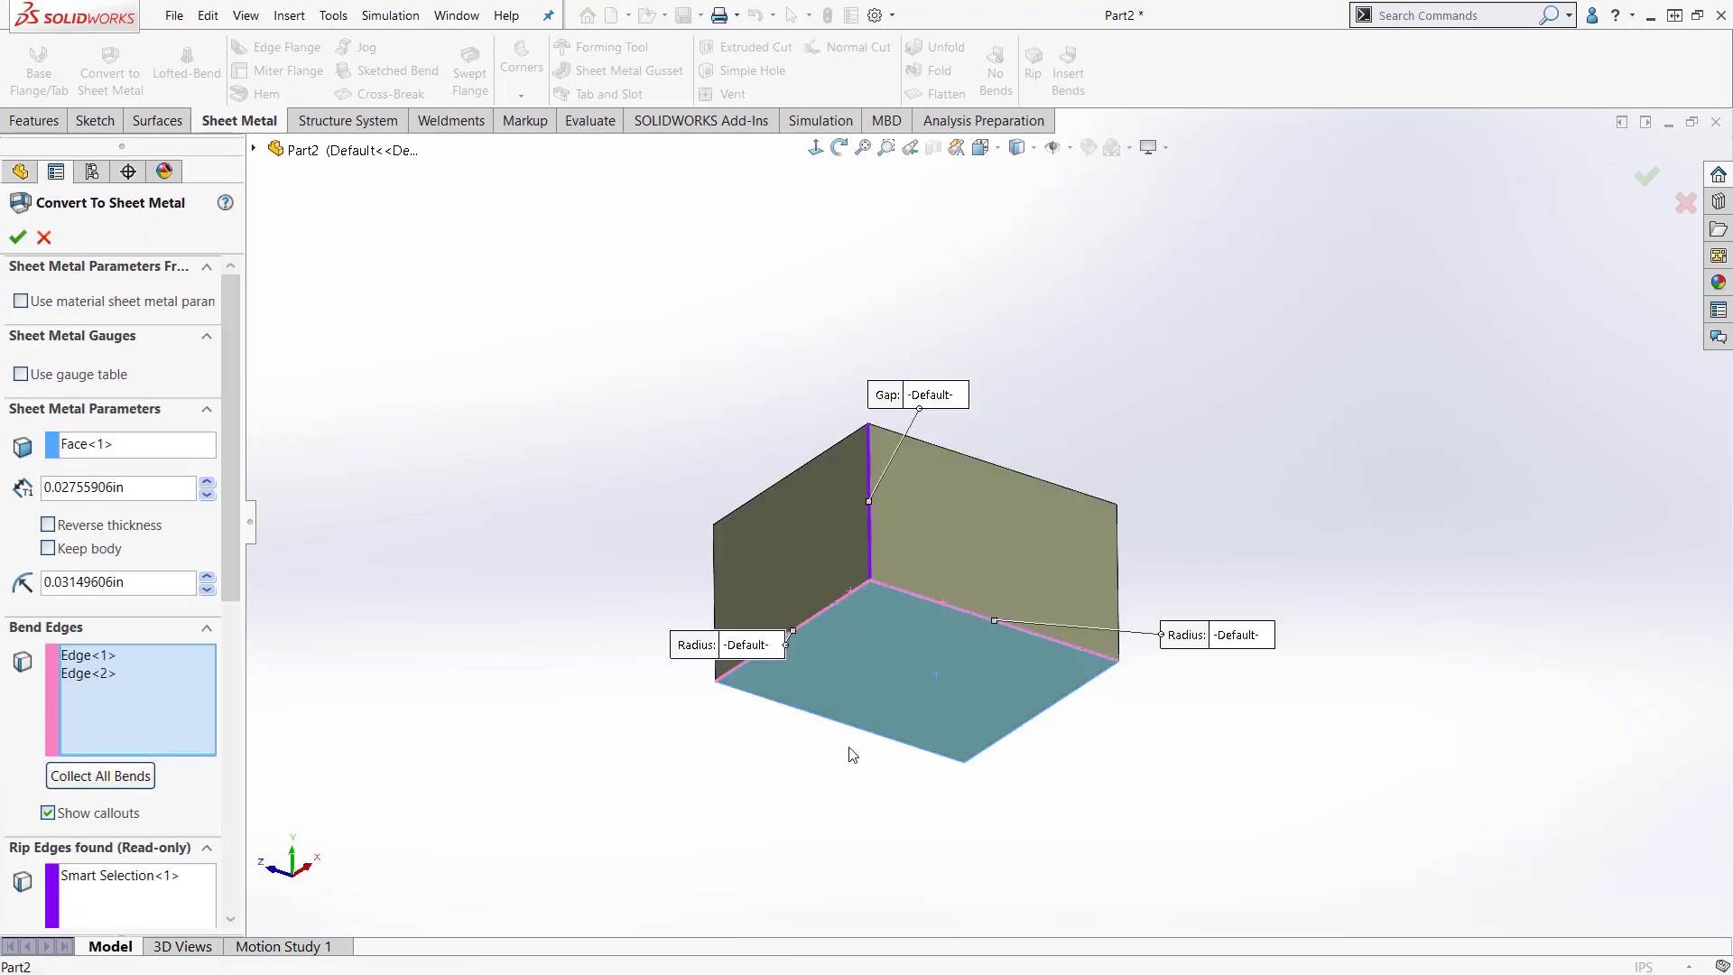
click(863, 734)
click(997, 738)
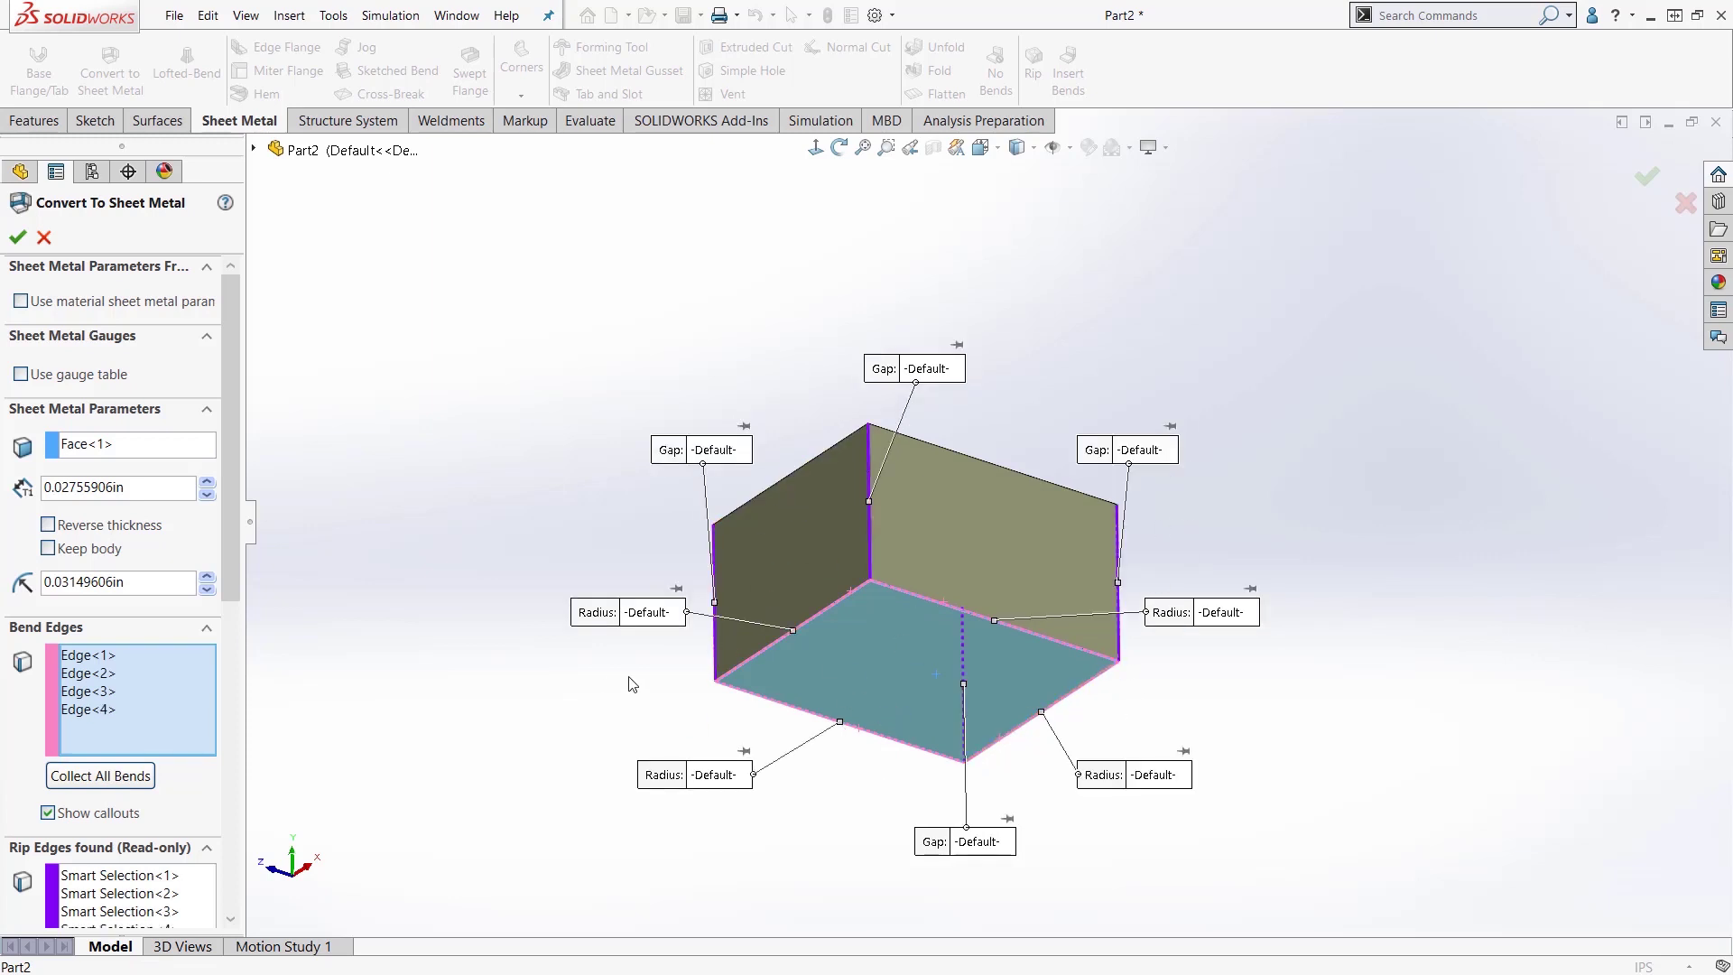
Step: Set the conversion to the aluminum sample gauge table at Gauge 18 and confirm it
click(22, 374)
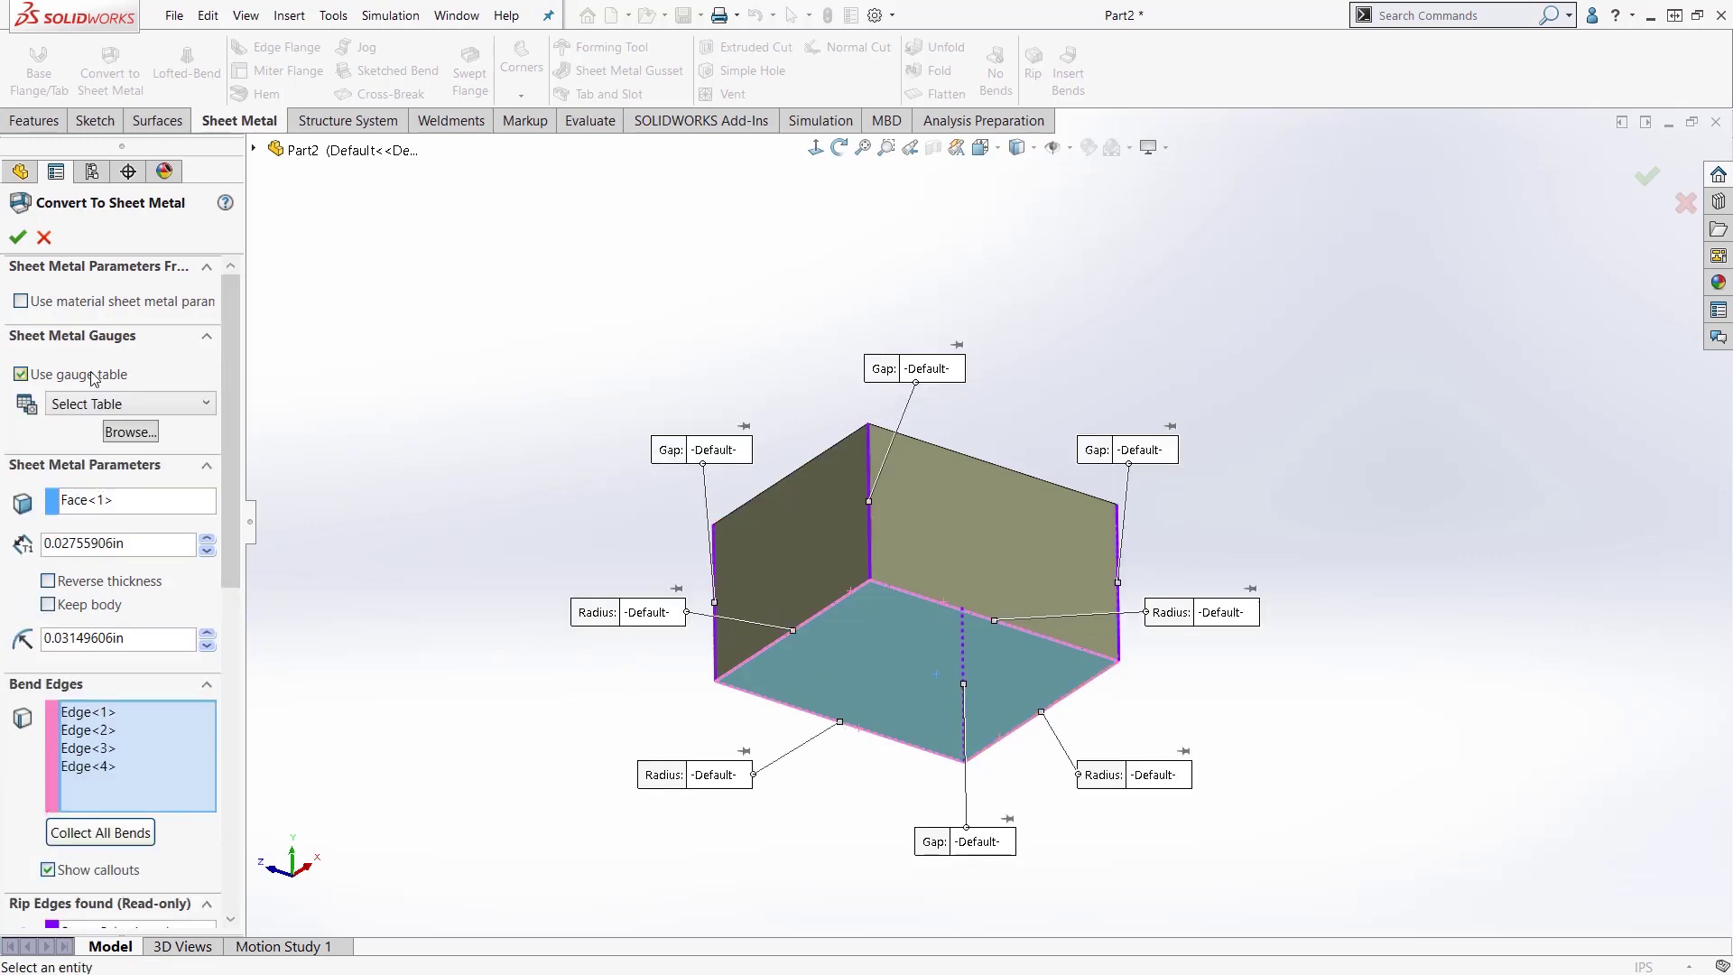
click(91, 407)
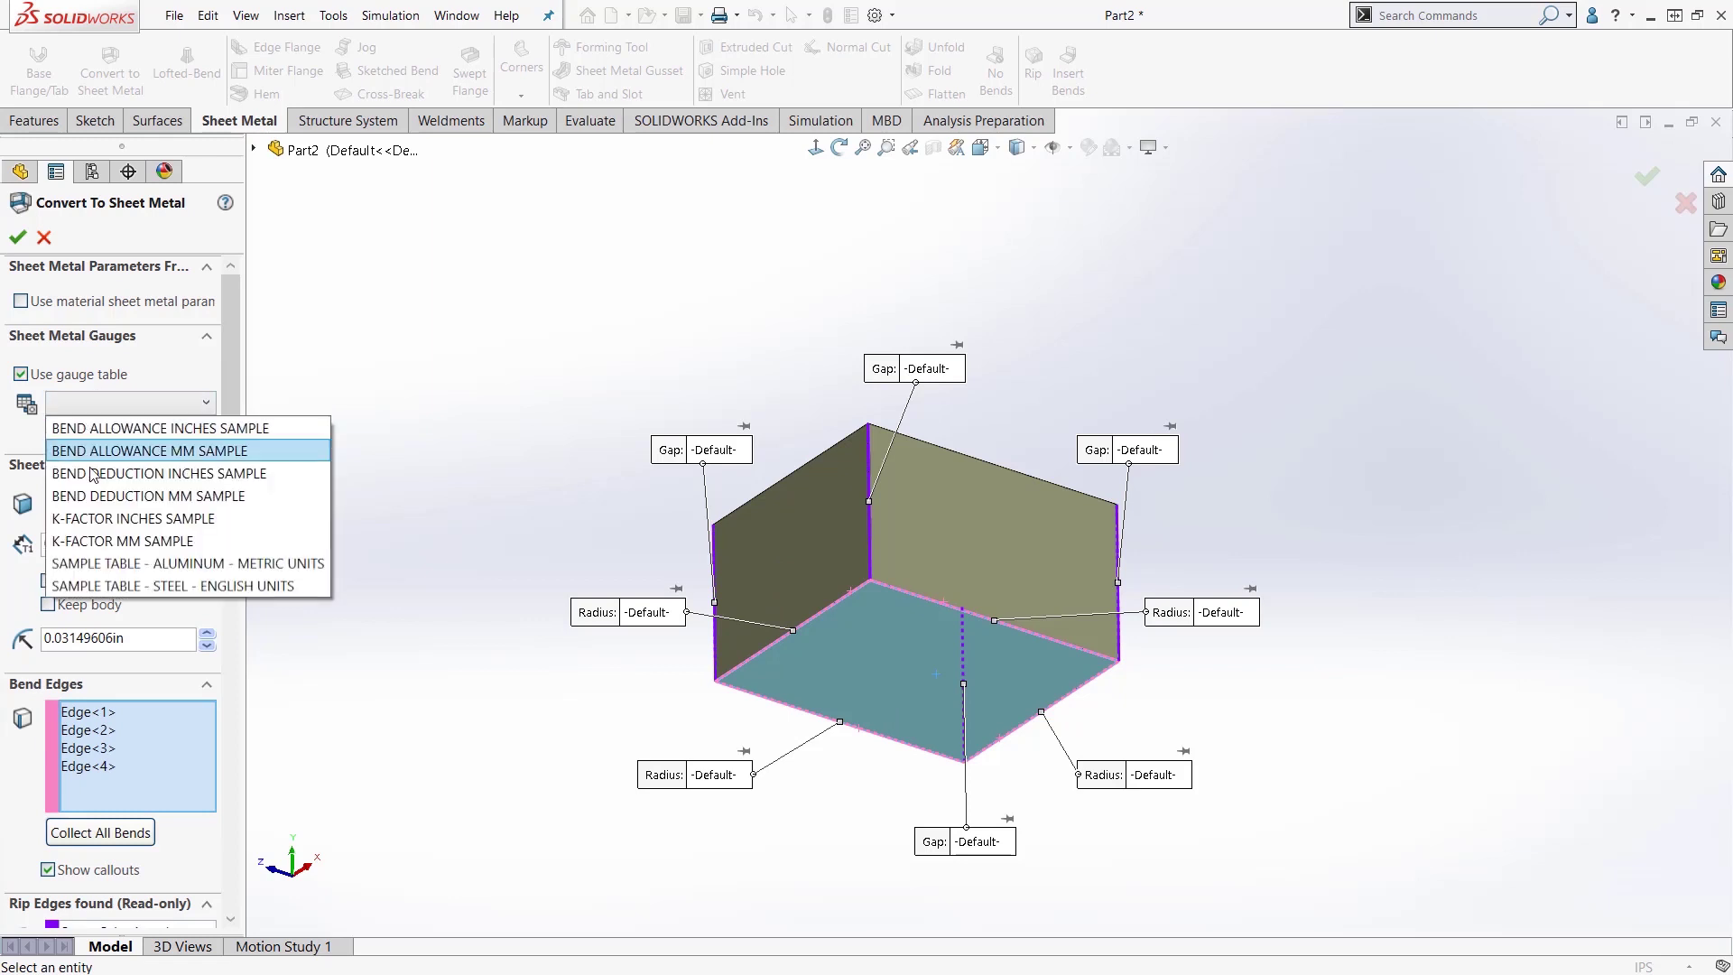
click(100, 563)
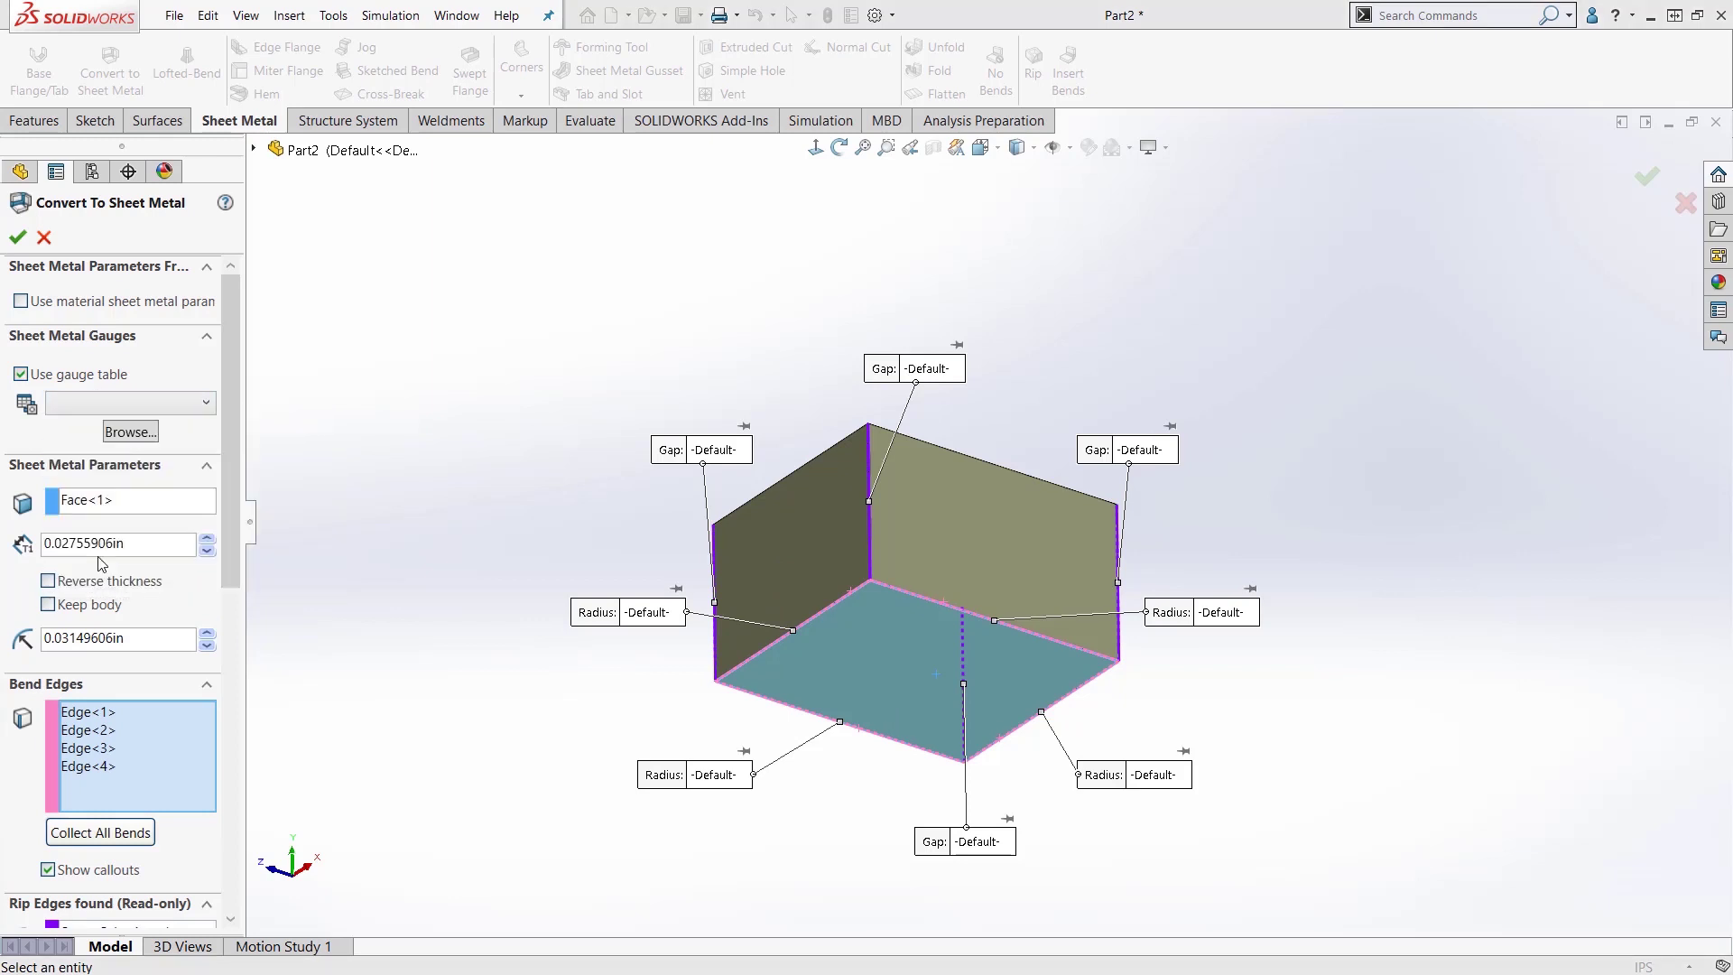
click(189, 406)
click(187, 430)
click(187, 560)
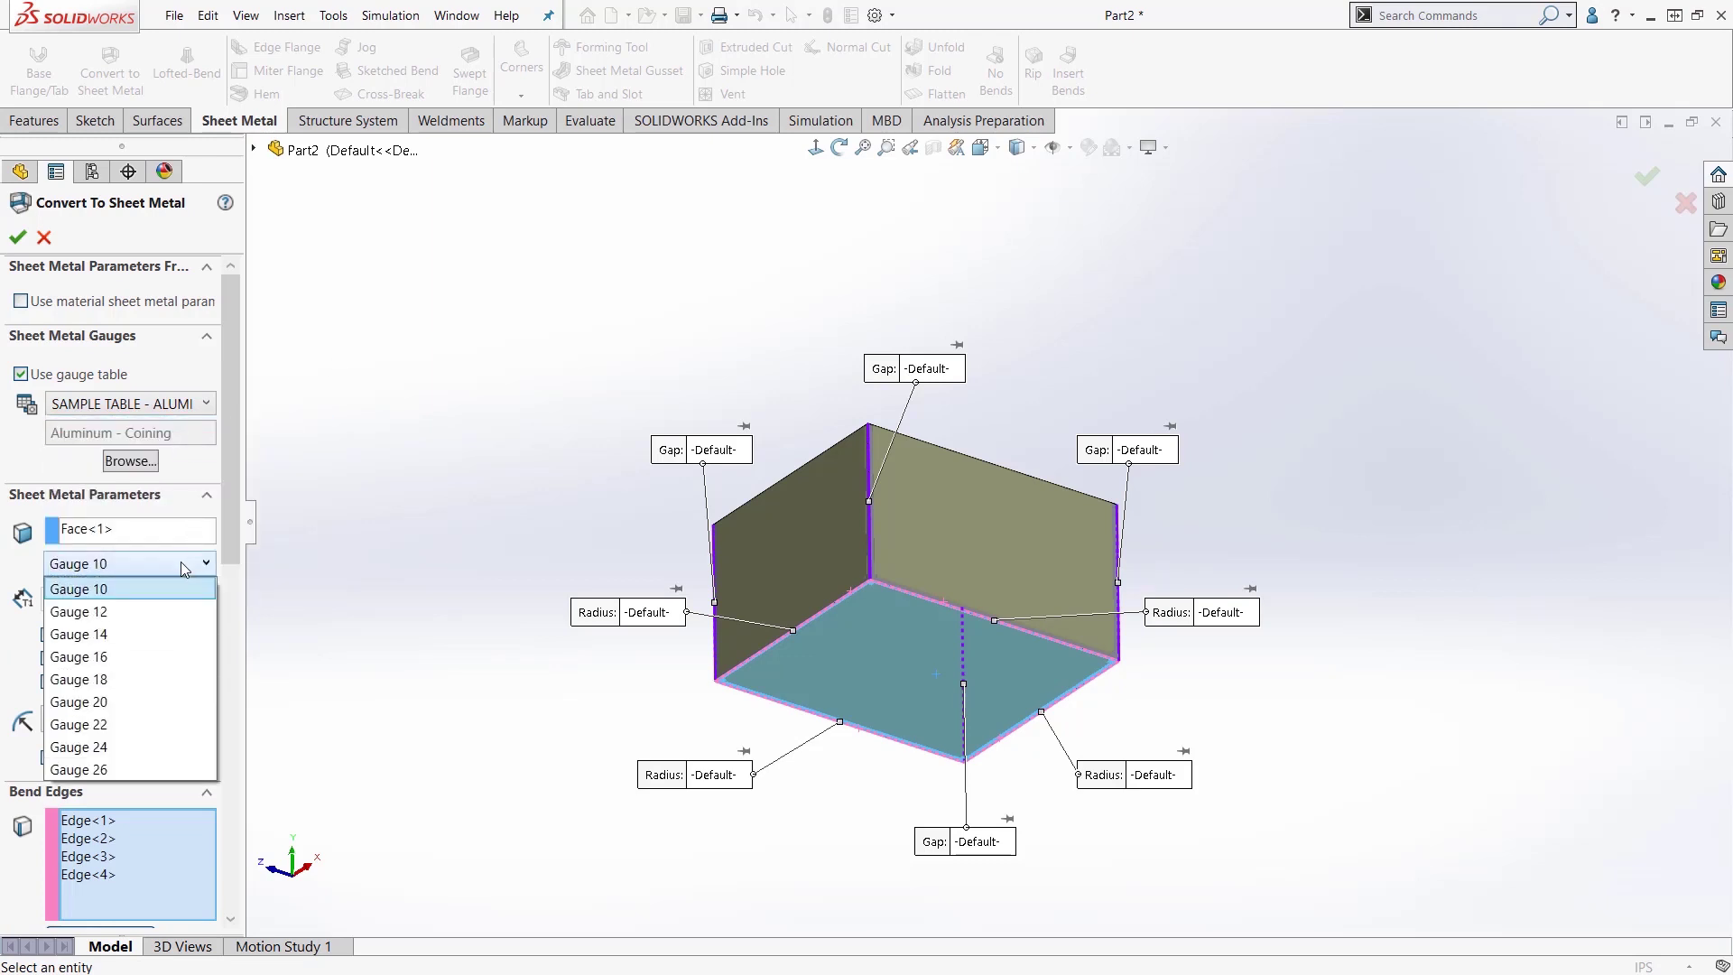
click(152, 686)
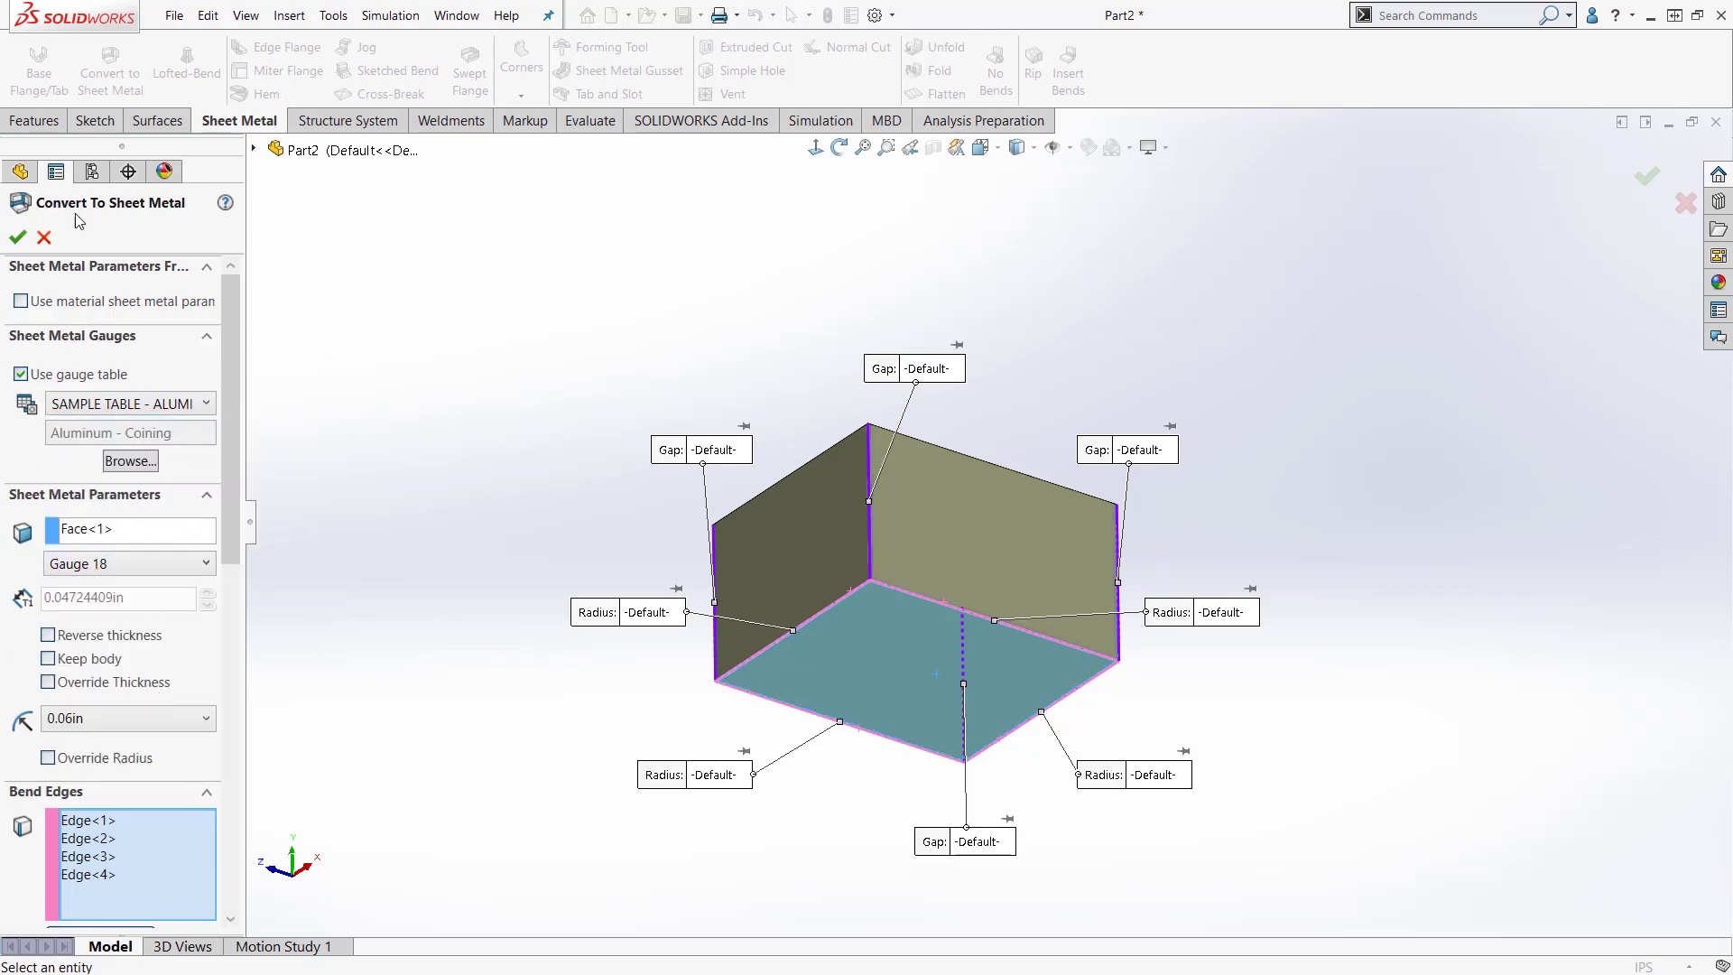
click(17, 237)
middle_drag(1019, 376, 905, 488)
scroll(946, 649, down, 3)
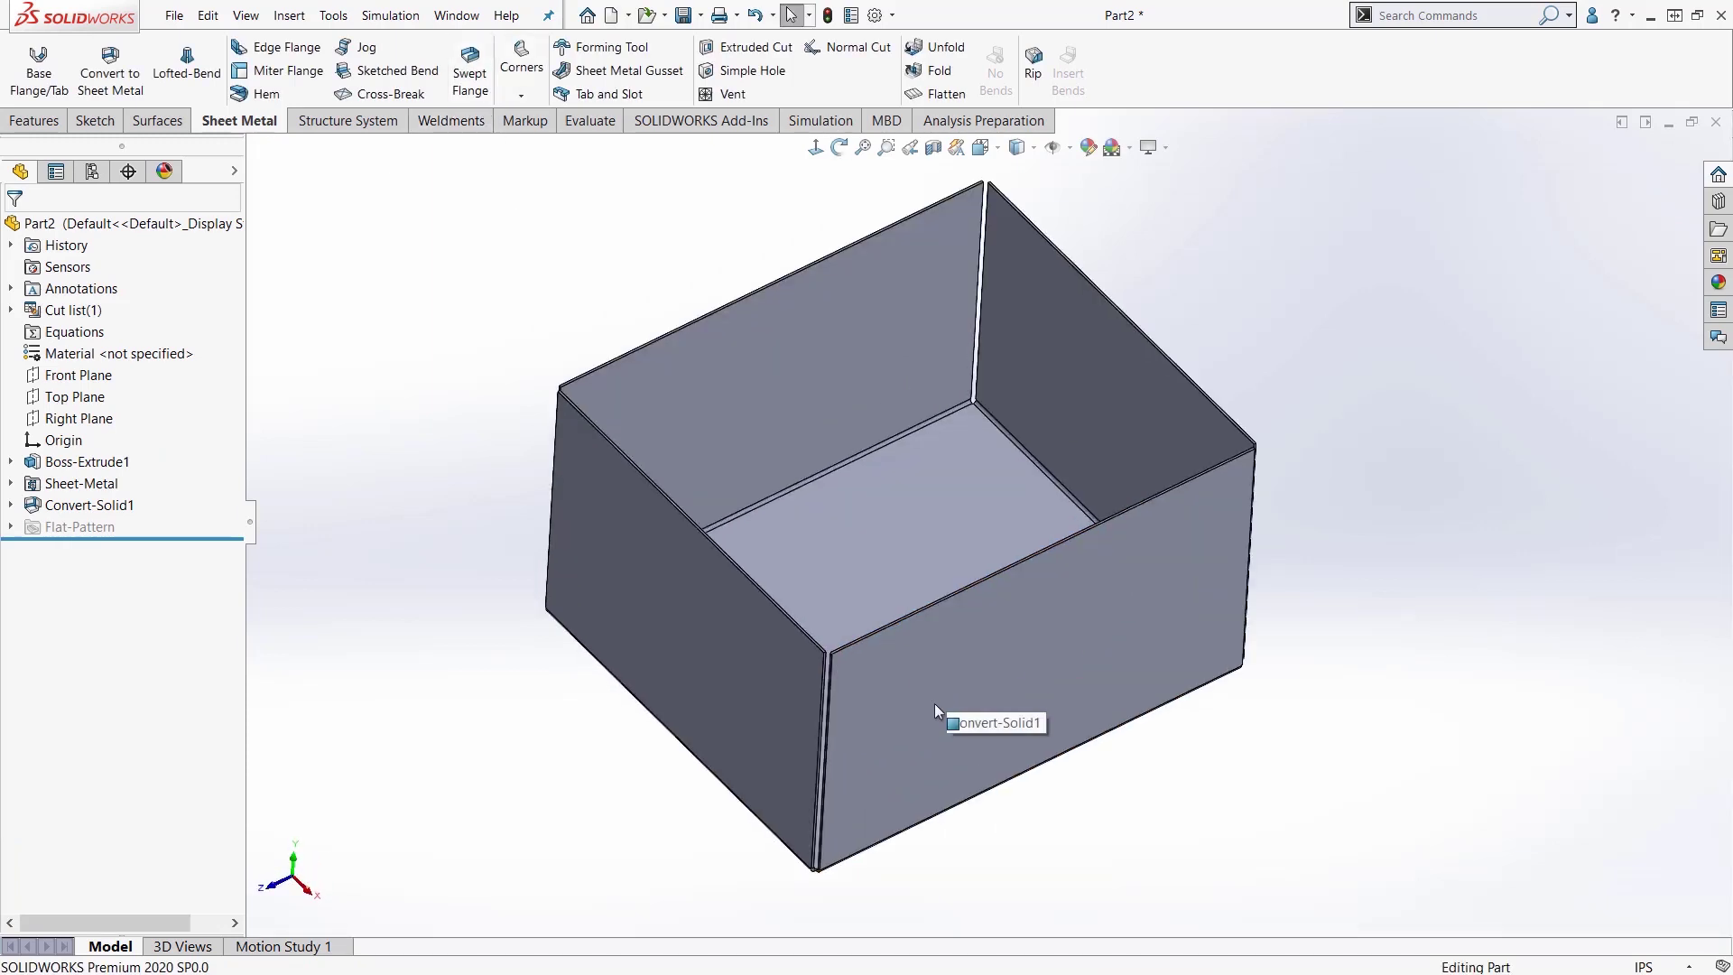
Step: Add 0.07905512in circular corner reliefs to all of the box's collected corners
click(521, 68)
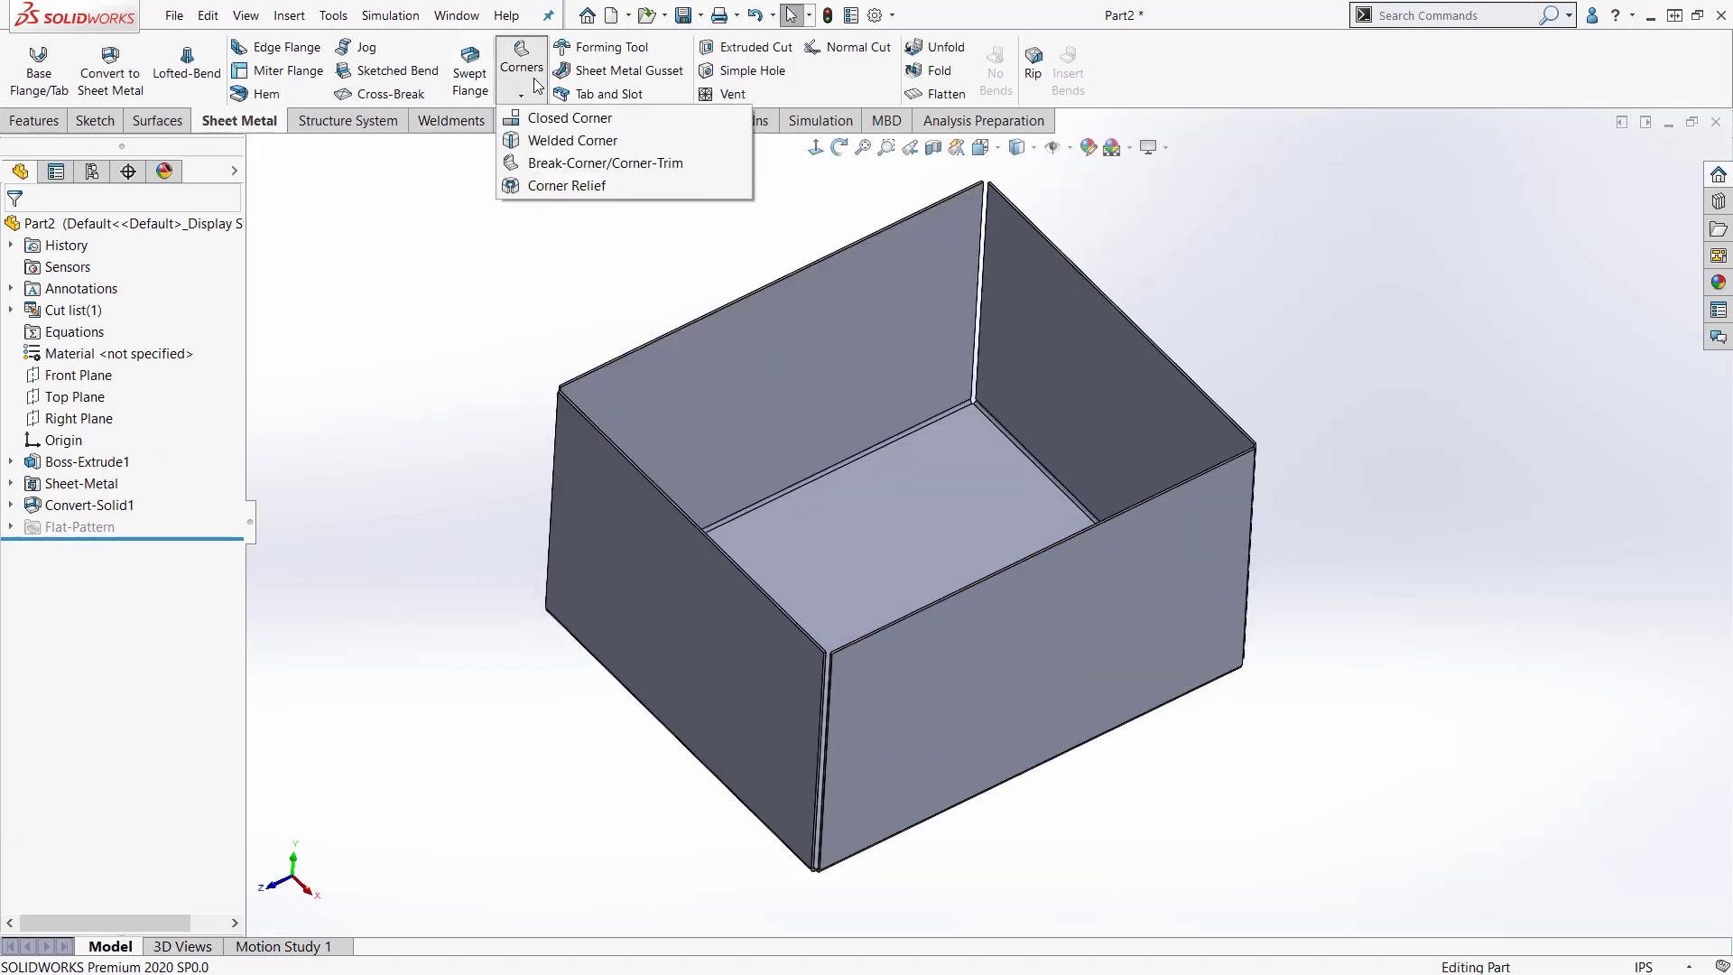
click(529, 185)
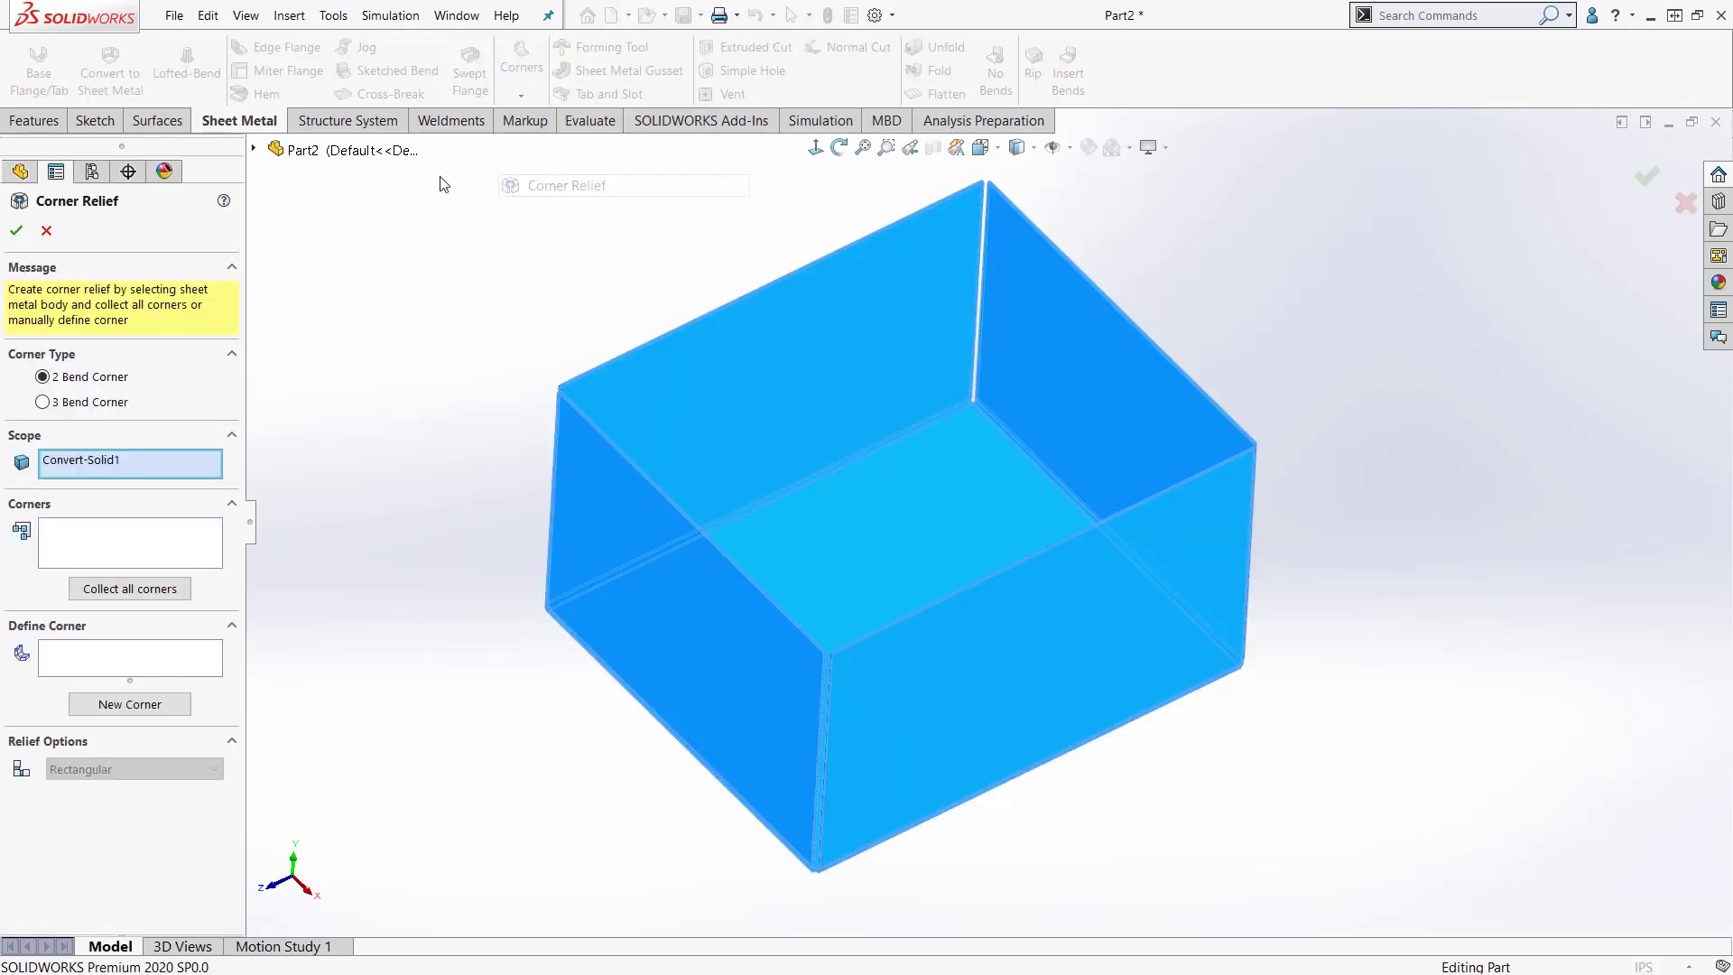
click(136, 590)
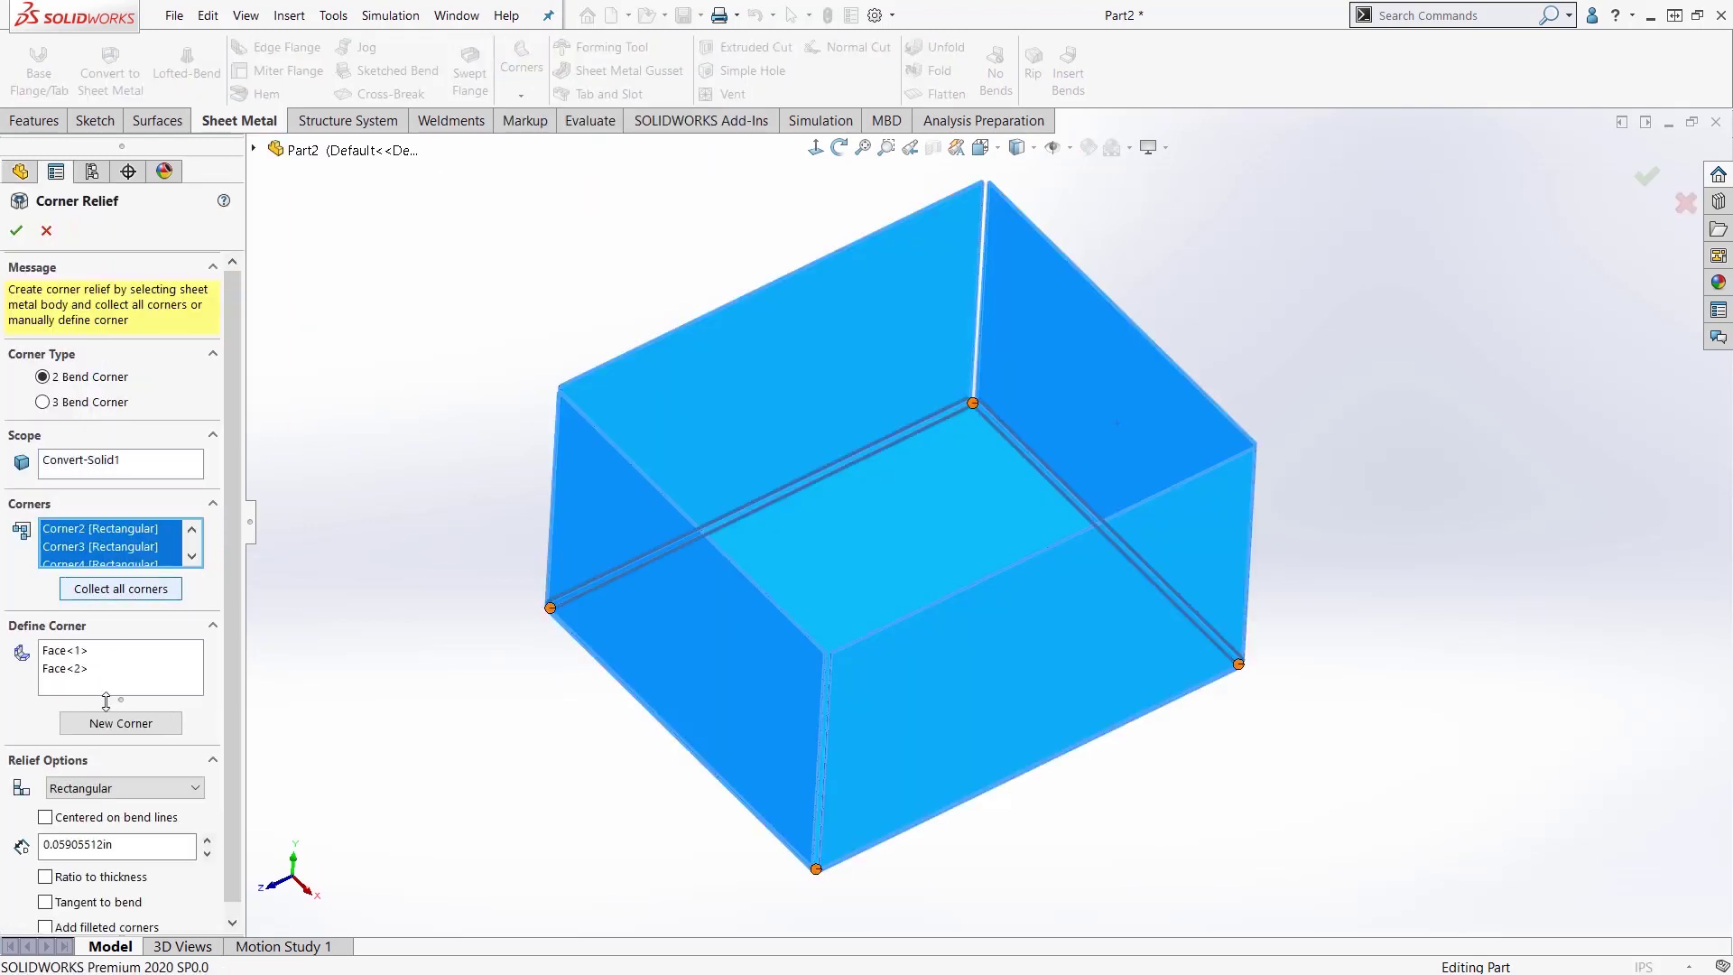
click(151, 787)
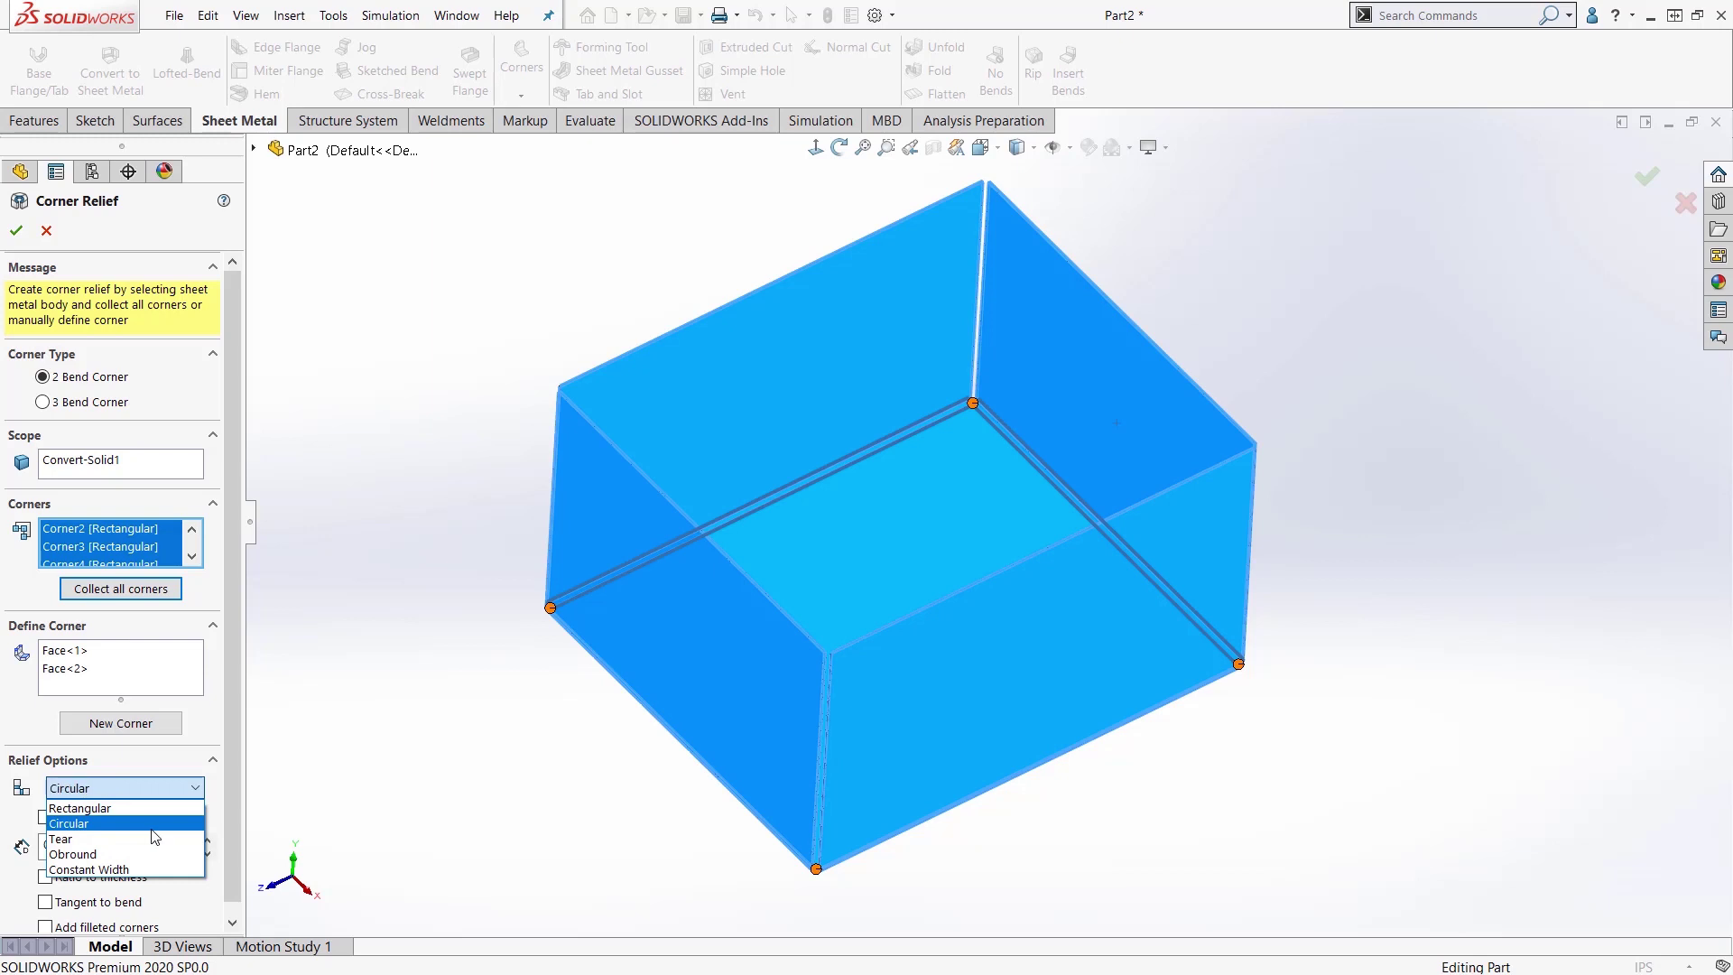
click(152, 821)
click(222, 842)
click(18, 232)
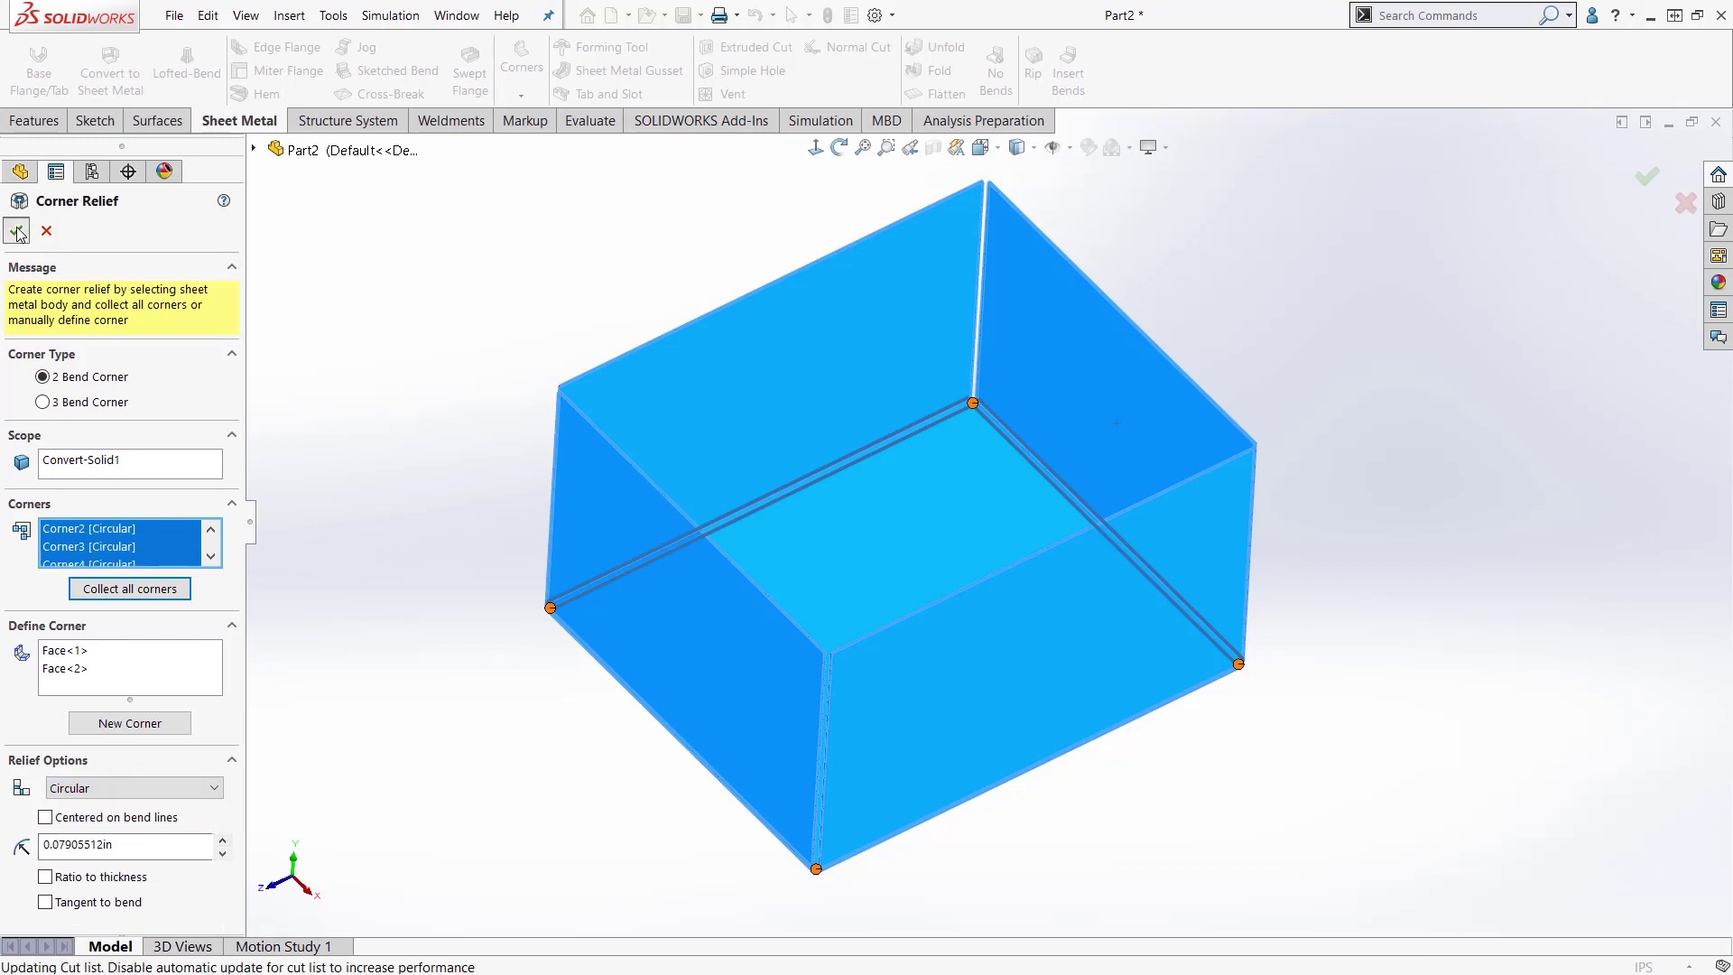
Step: Flatten the box to check its flat pattern, then fold it back
click(963, 94)
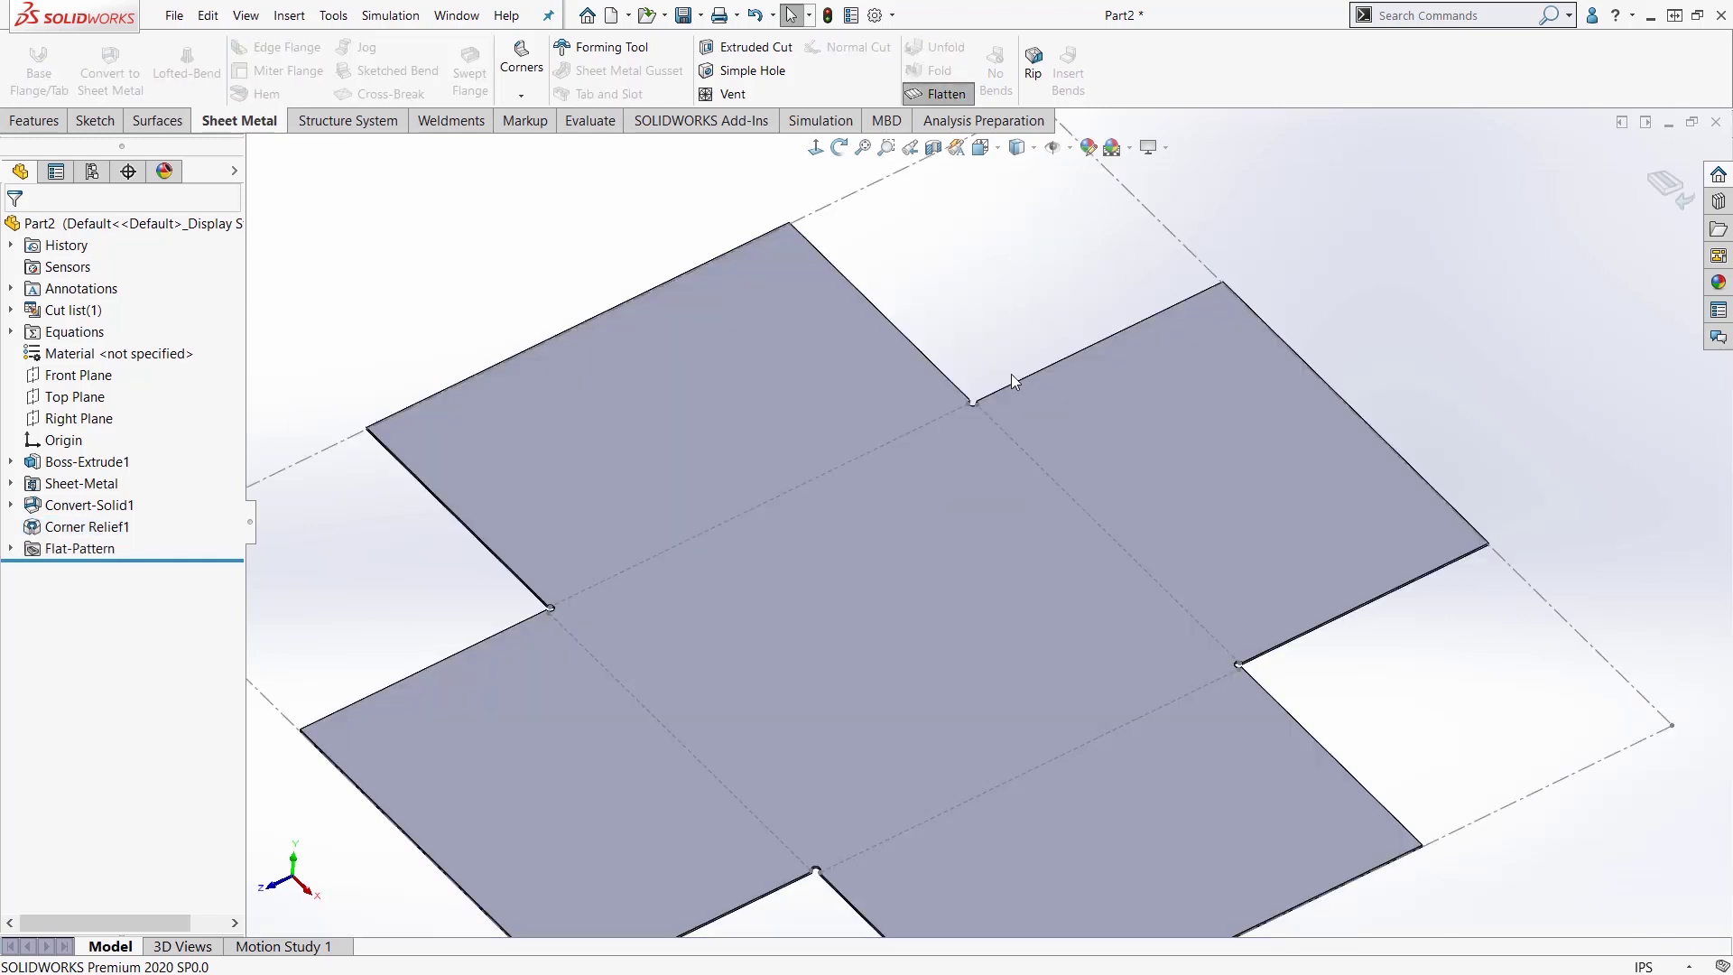
click(944, 94)
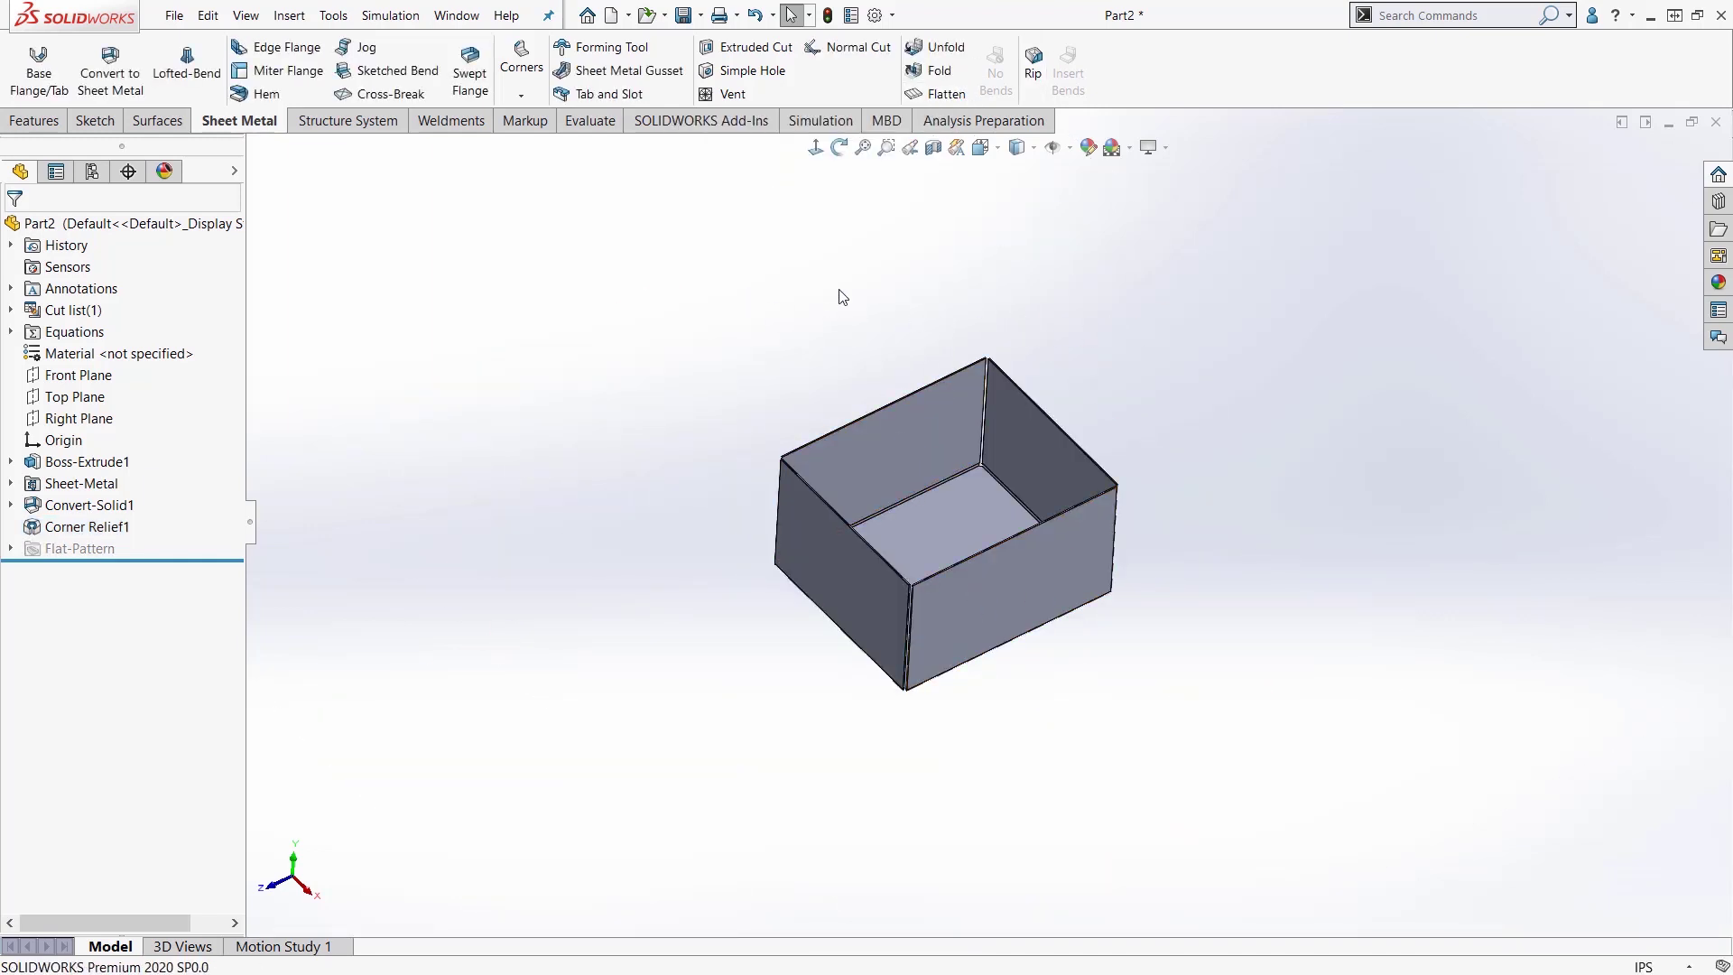
scroll(1065, 447, down, 1)
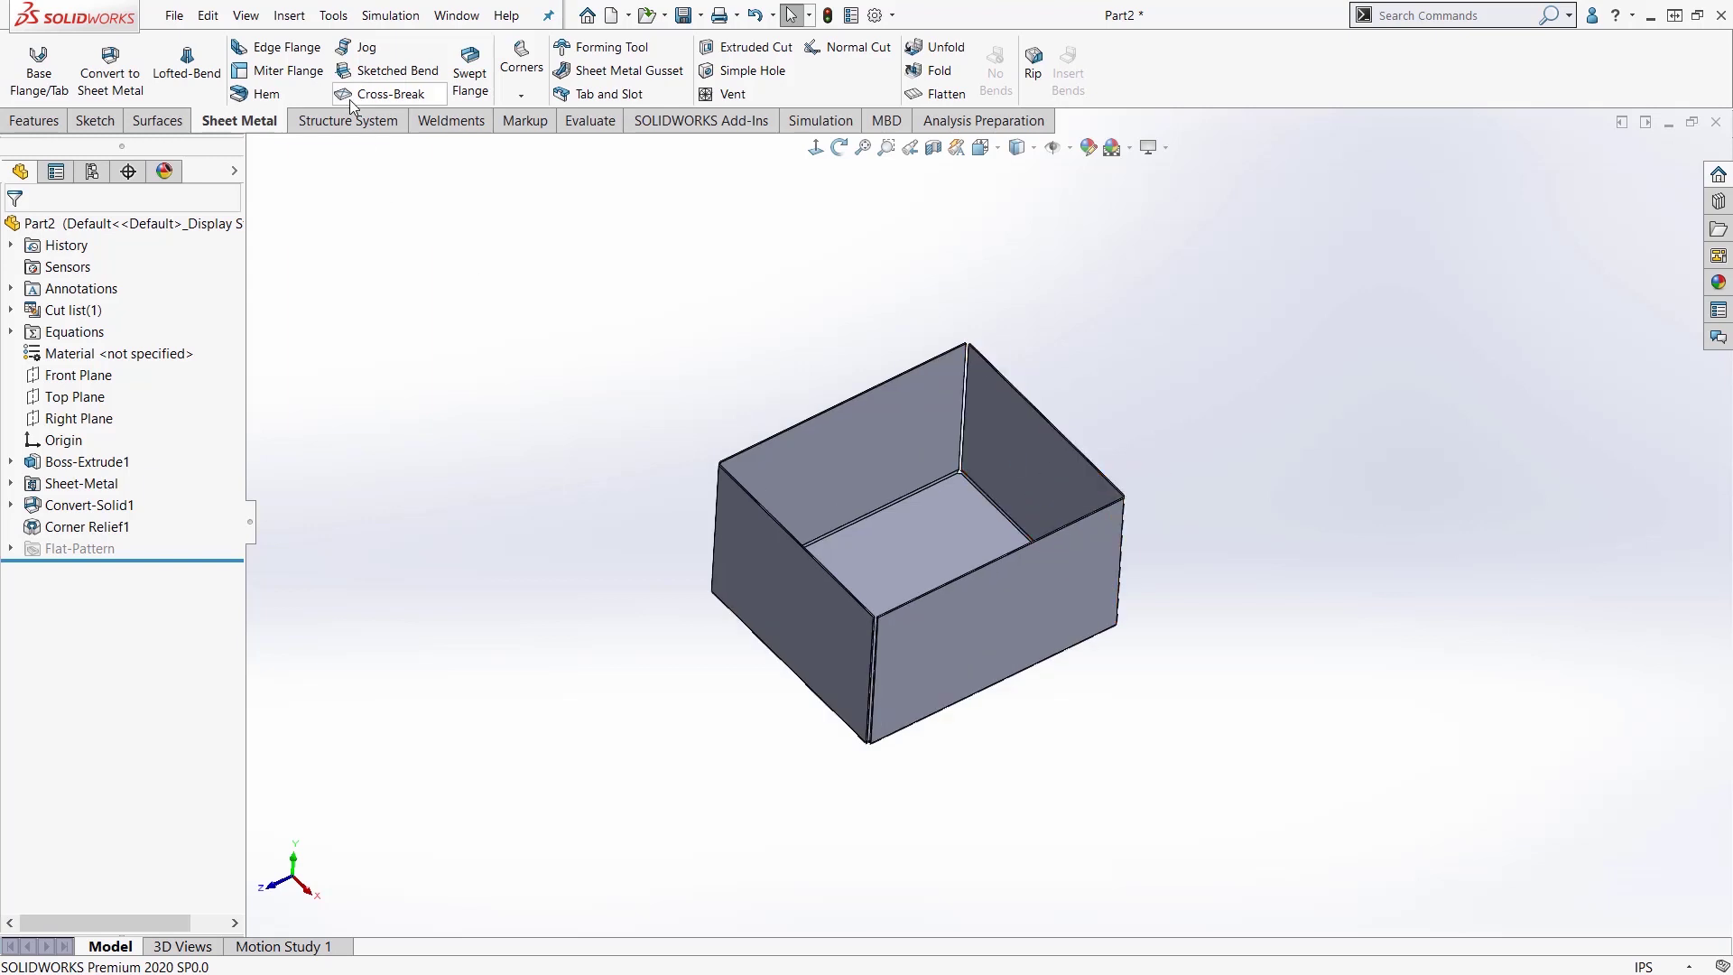
click(275, 95)
Step: Add a closed 0.39370079in hem along all four top edges of the box
click(54, 505)
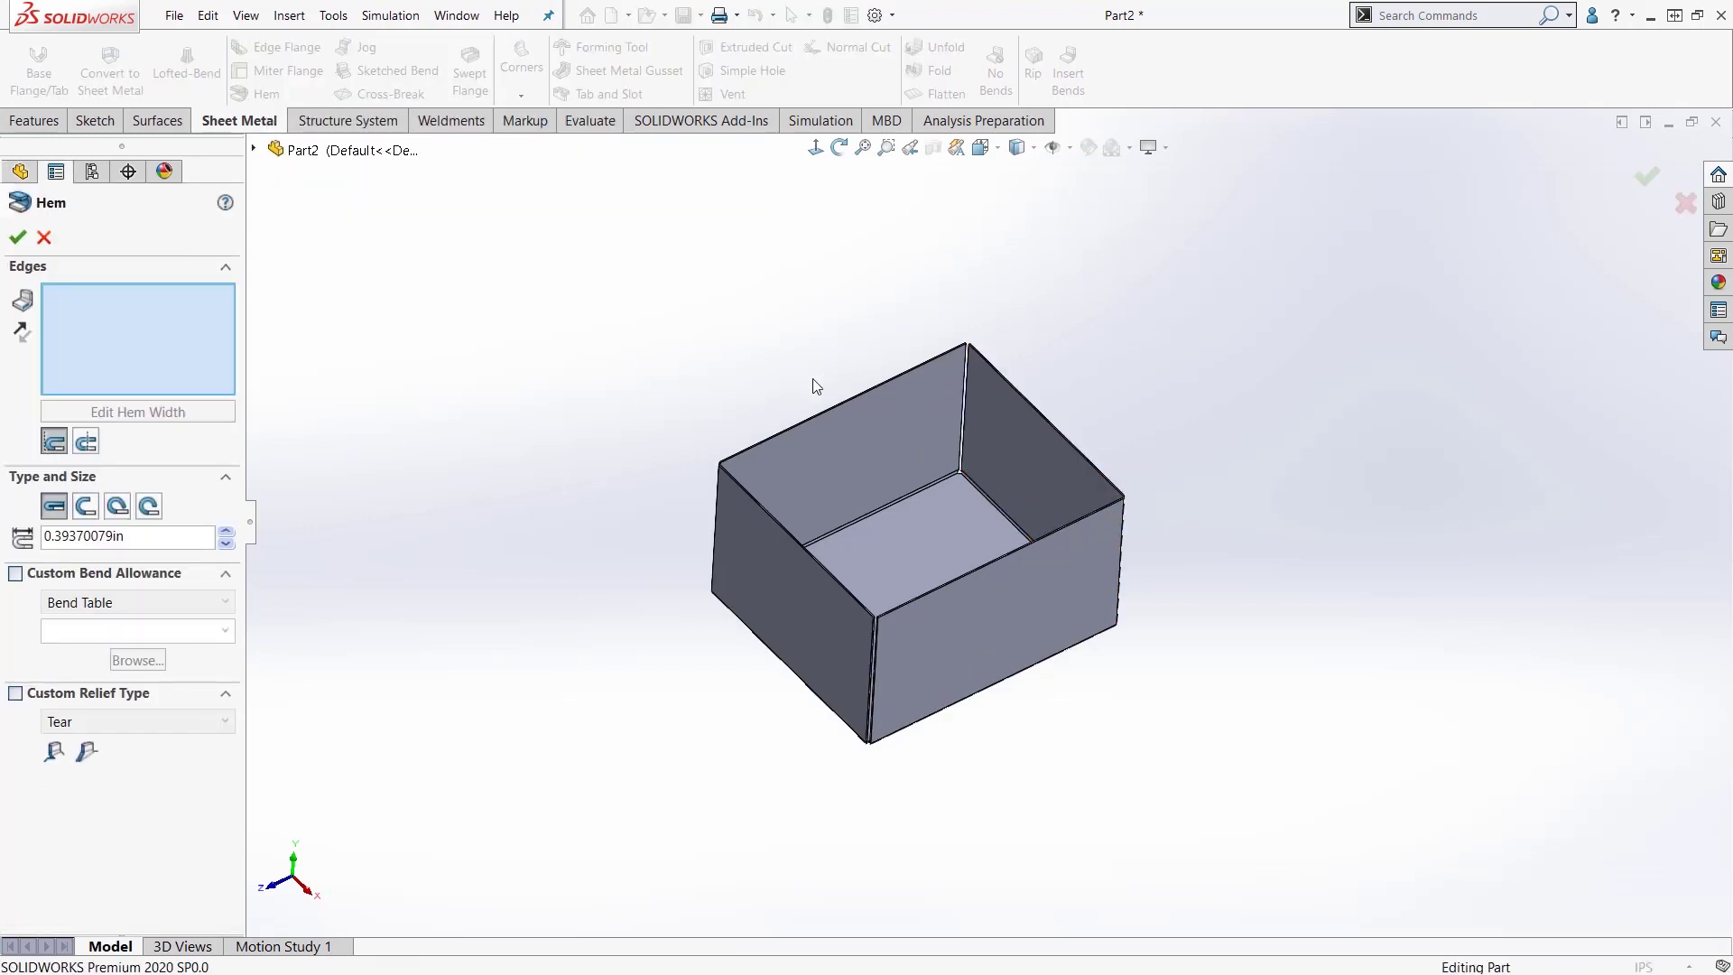
click(809, 428)
click(794, 543)
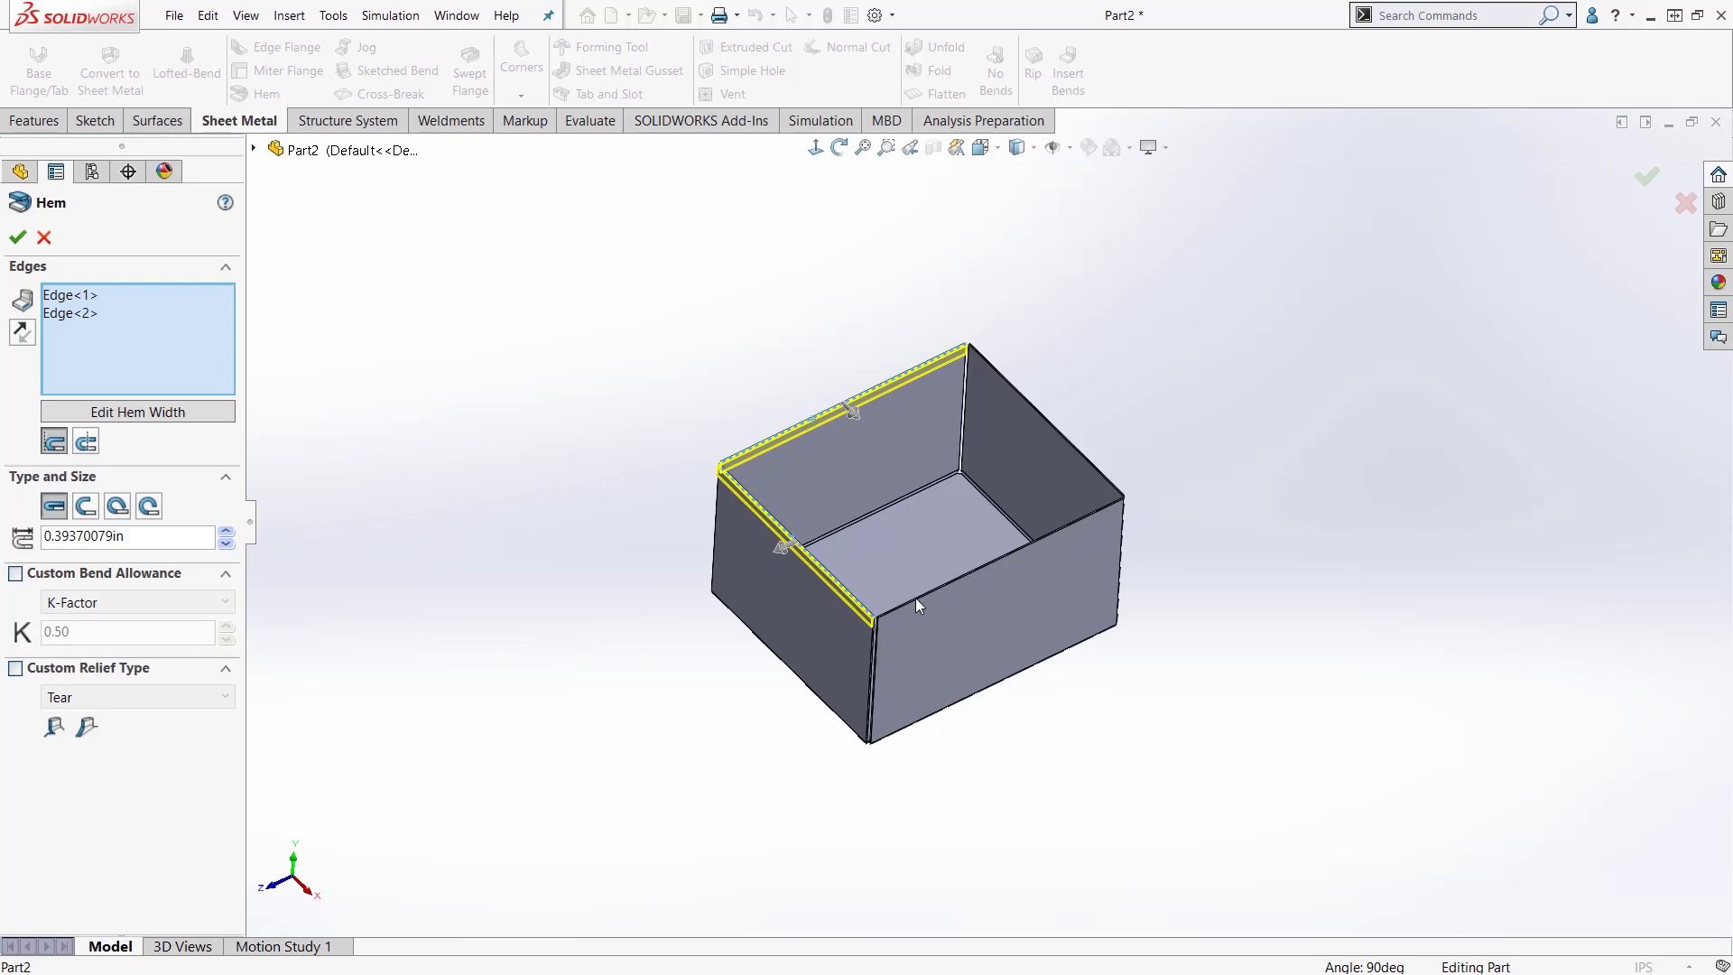
click(988, 553)
click(1090, 462)
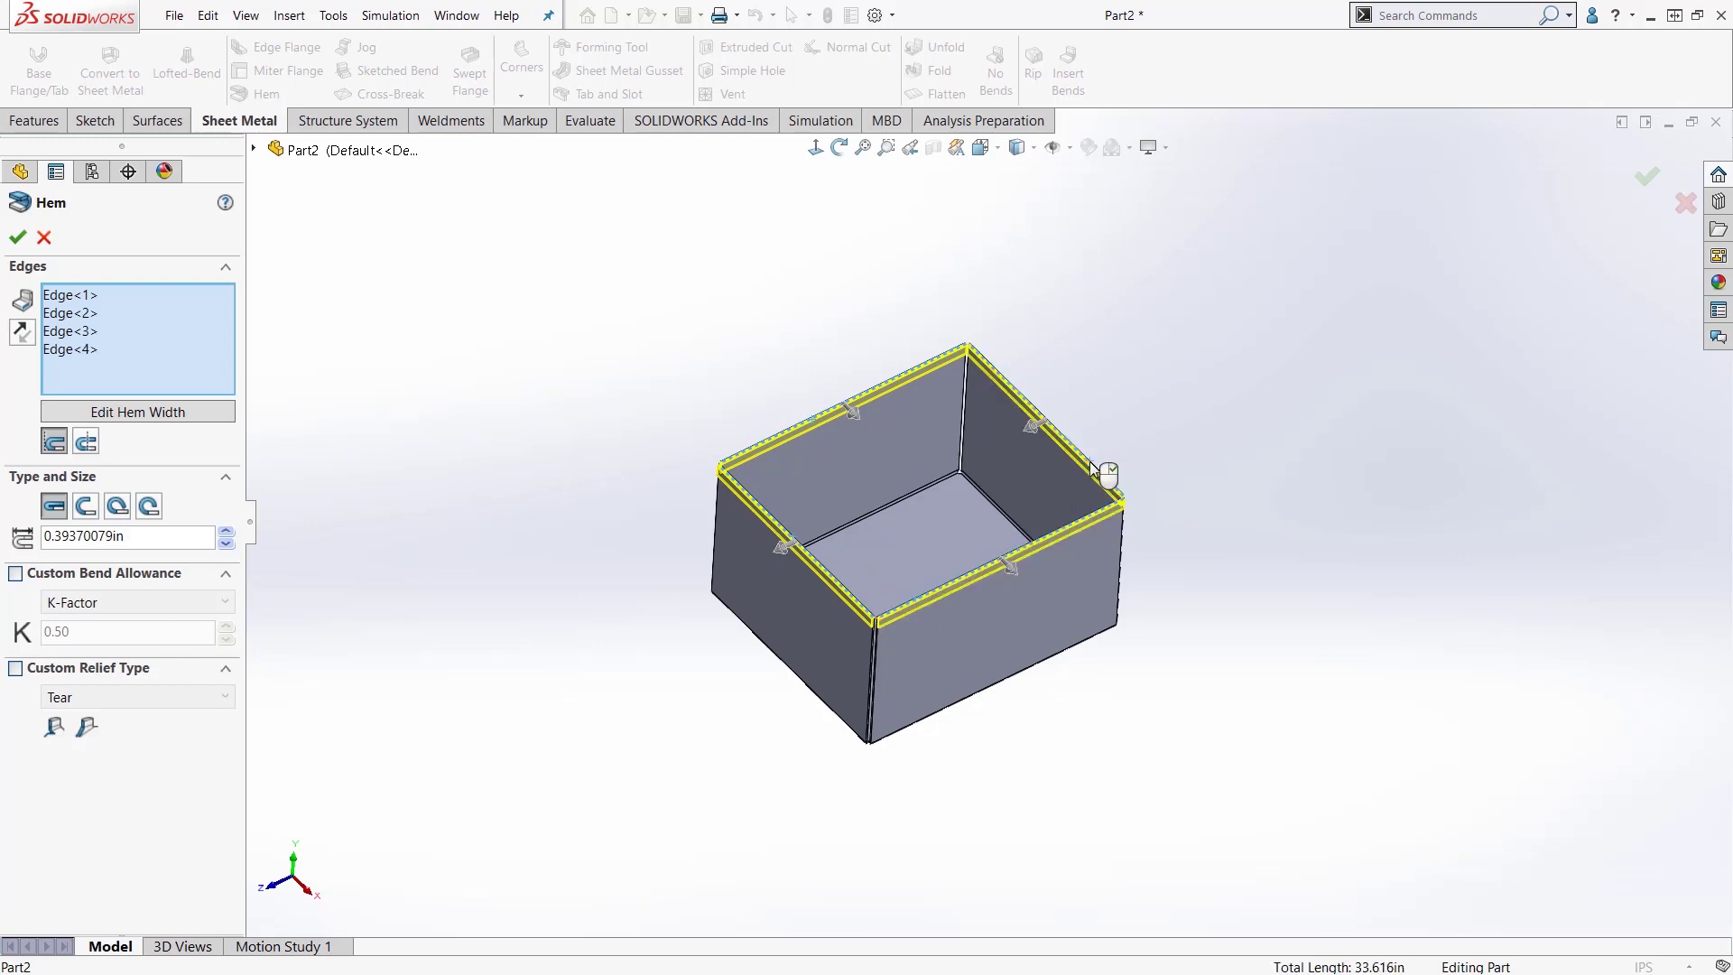
key(Return)
scroll(1085, 462, down, 3)
middle_drag(1067, 517, 841, 351)
Step: Flatten the hemmed part and fit the flat pattern in a near top-down view
click(939, 94)
middle_drag(632, 740, 759, 862)
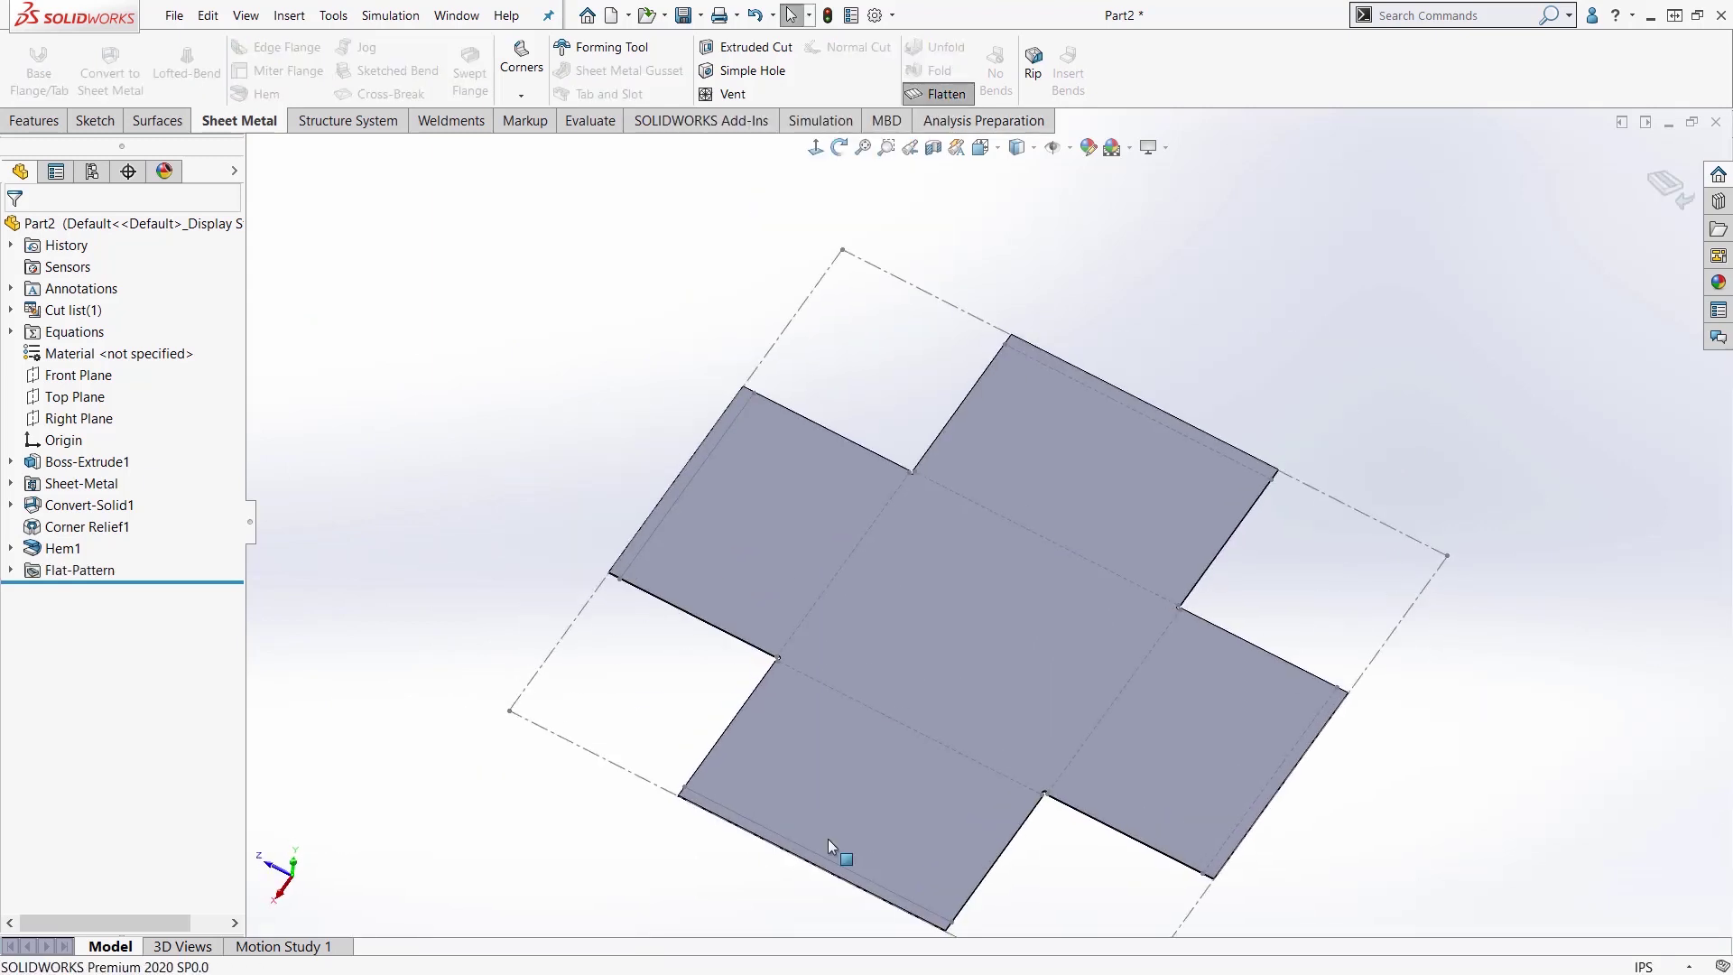
scroll(990, 831, down, 5)
key(f)
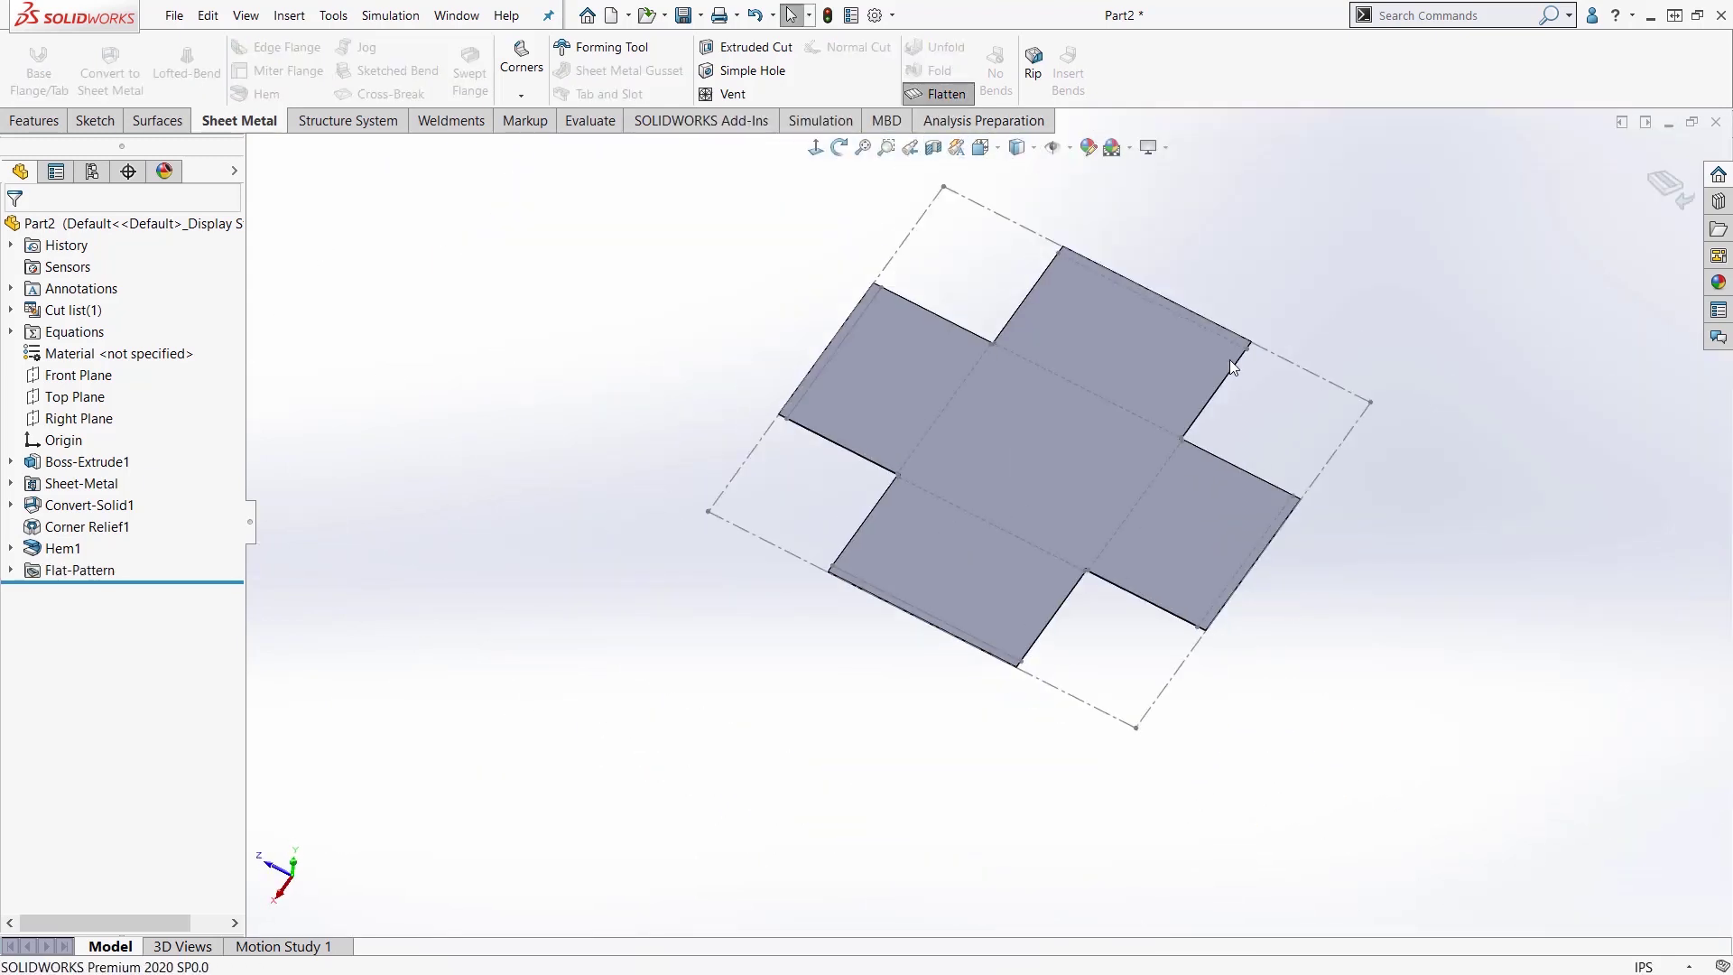